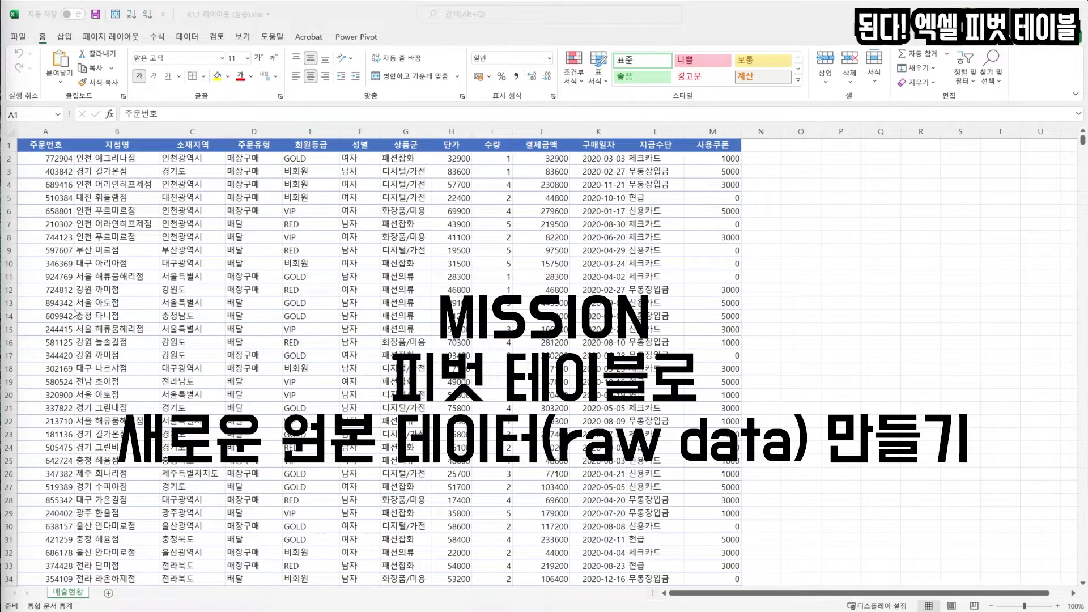
Create a pivot table on a new worksheet from the whole 매출현황 data range.
{"action": "left_click", "coordinate": [119, 202]}
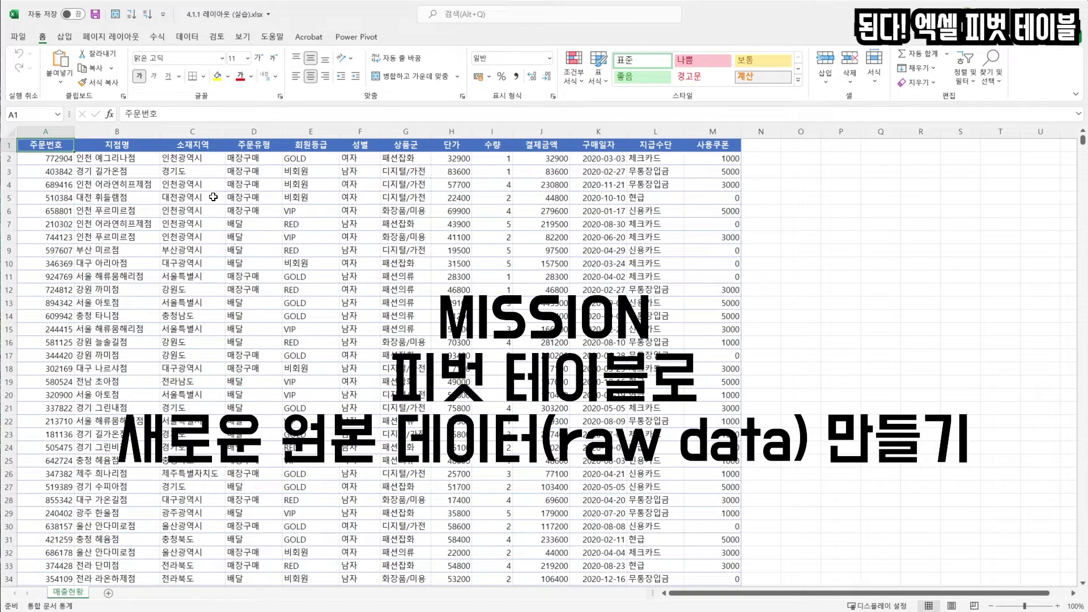
{"action": "left_click", "coordinate": [64, 36]}
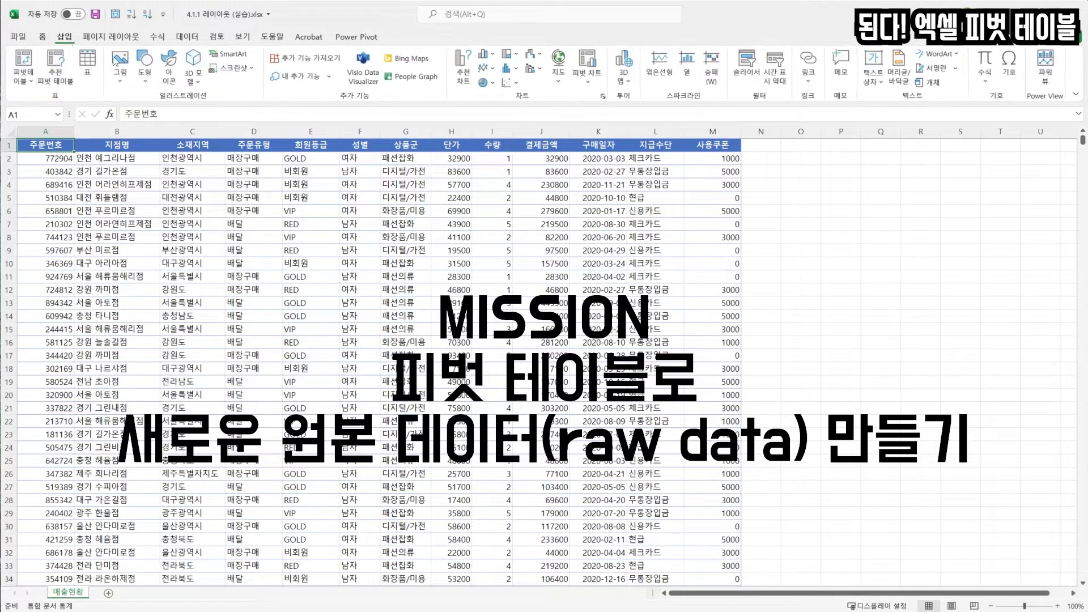
{"action": "left_click", "coordinate": [24, 63]}
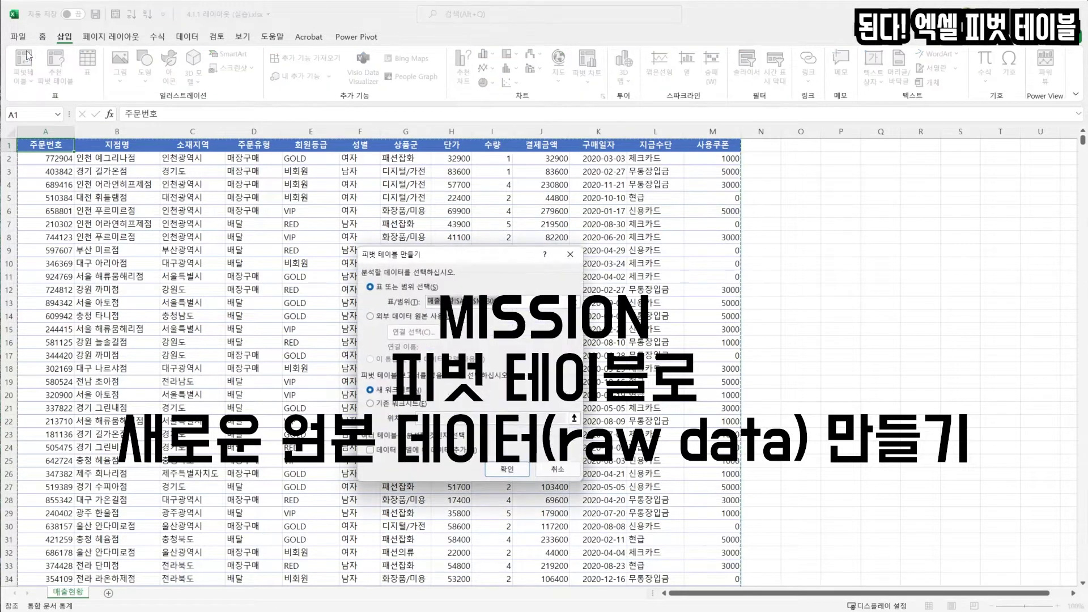
{"action": "left_click", "coordinate": [507, 470]}
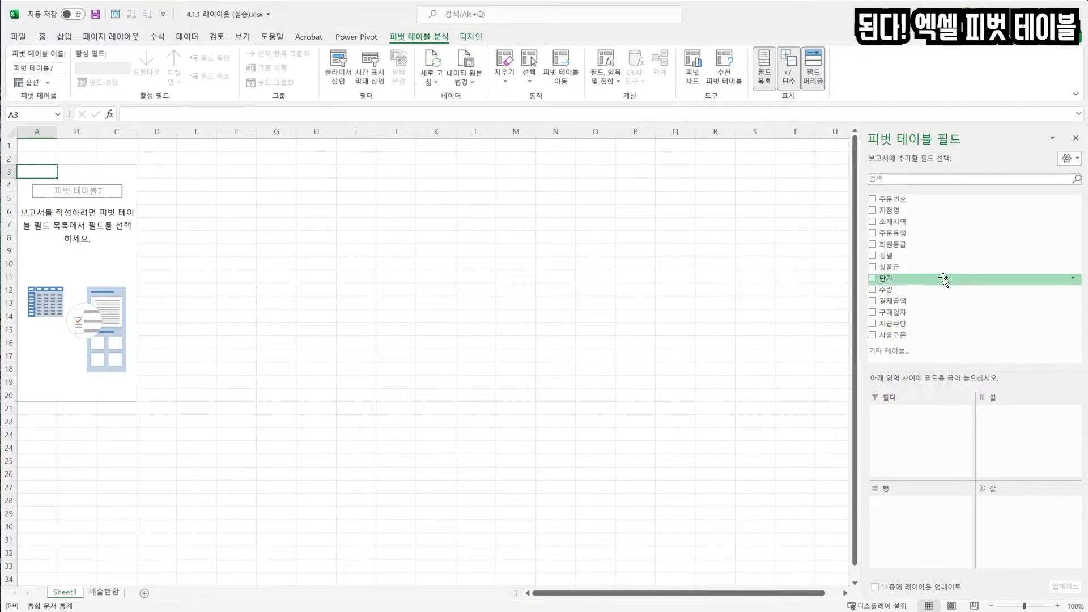
Add 성별, 회원등급 and 주문유형 as pivot table row fields, in that order, and sum 결제금액 as the value.
{"action": "left_click", "coordinate": [872, 256]}
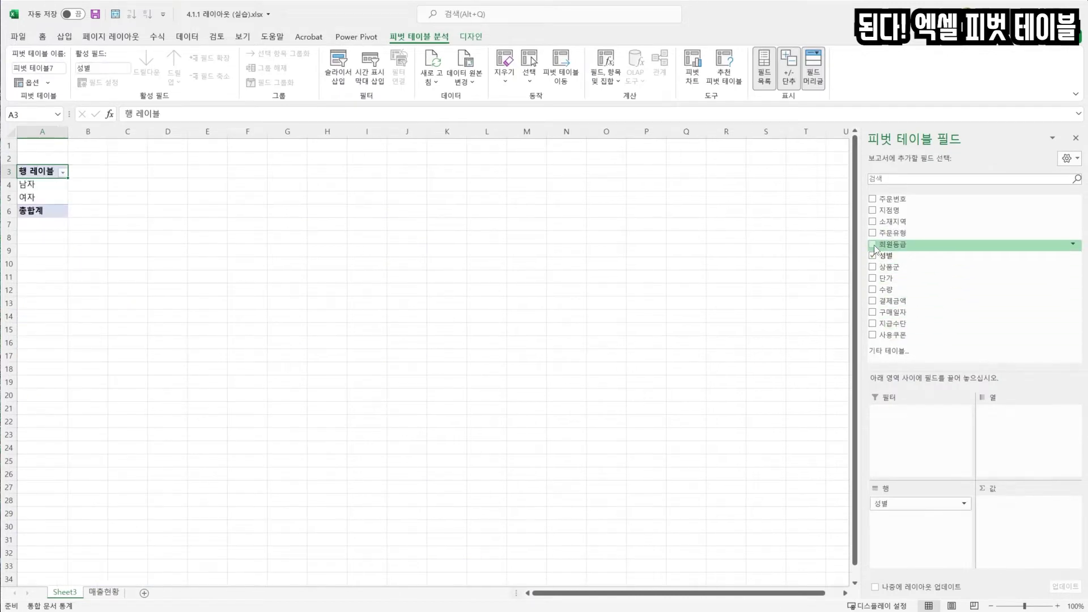
{"action": "left_click", "coordinate": [872, 245]}
{"action": "left_click", "coordinate": [872, 234]}
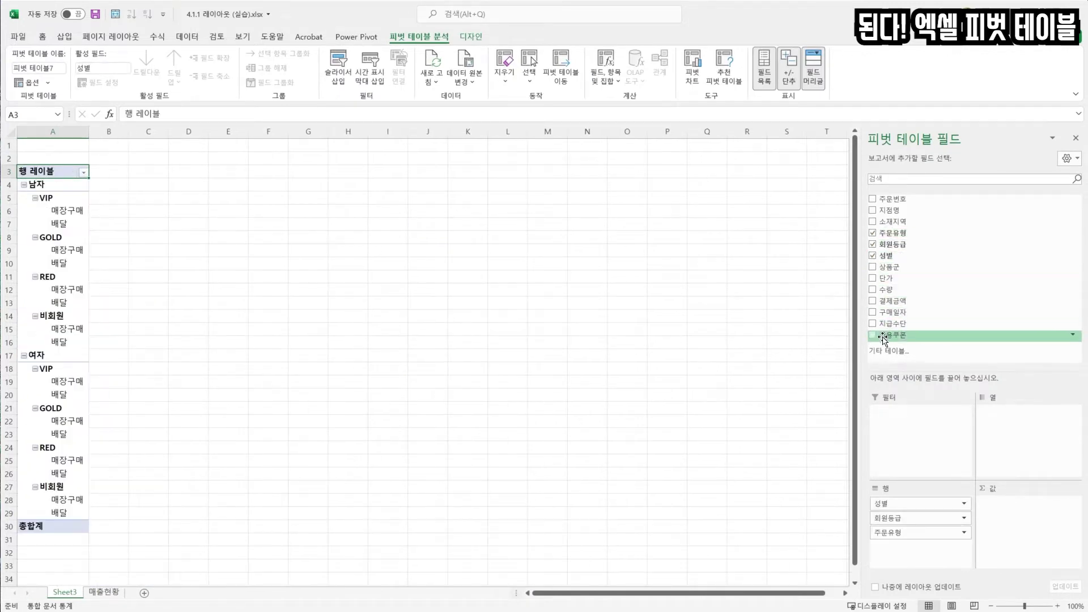
{"action": "left_click", "coordinate": [872, 301]}
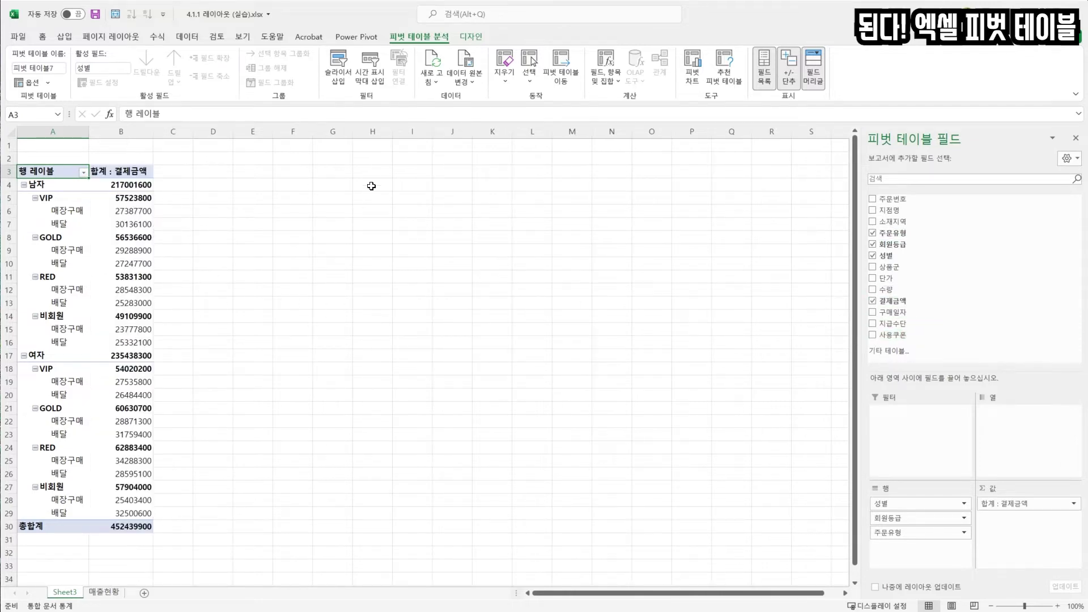
Change the pivot table's report layout to tabular form.
{"action": "left_click", "coordinate": [475, 37]}
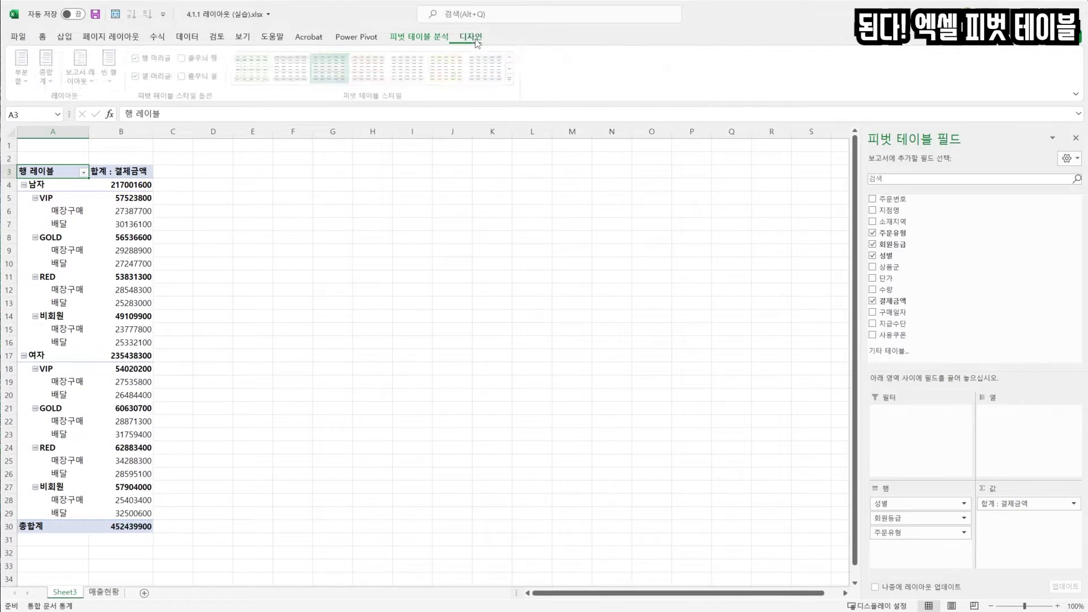
{"action": "left_click", "coordinate": [87, 79]}
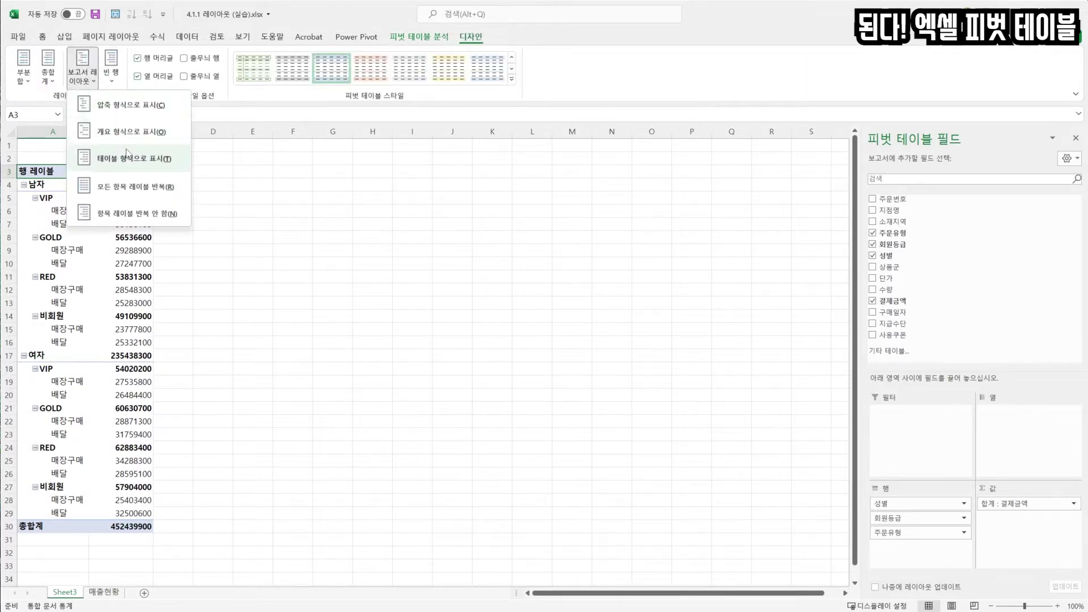
{"action": "left_click", "coordinate": [126, 149]}
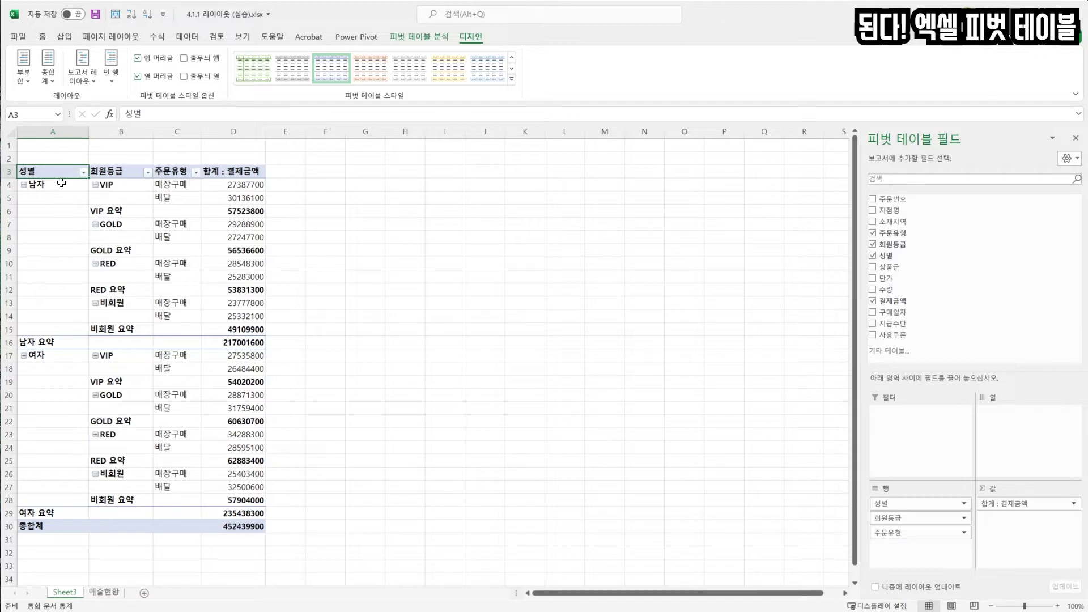
Turn off all subtotals in the pivot table, along with the grand totals for rows and columns.
{"action": "left_click", "coordinate": [25, 84]}
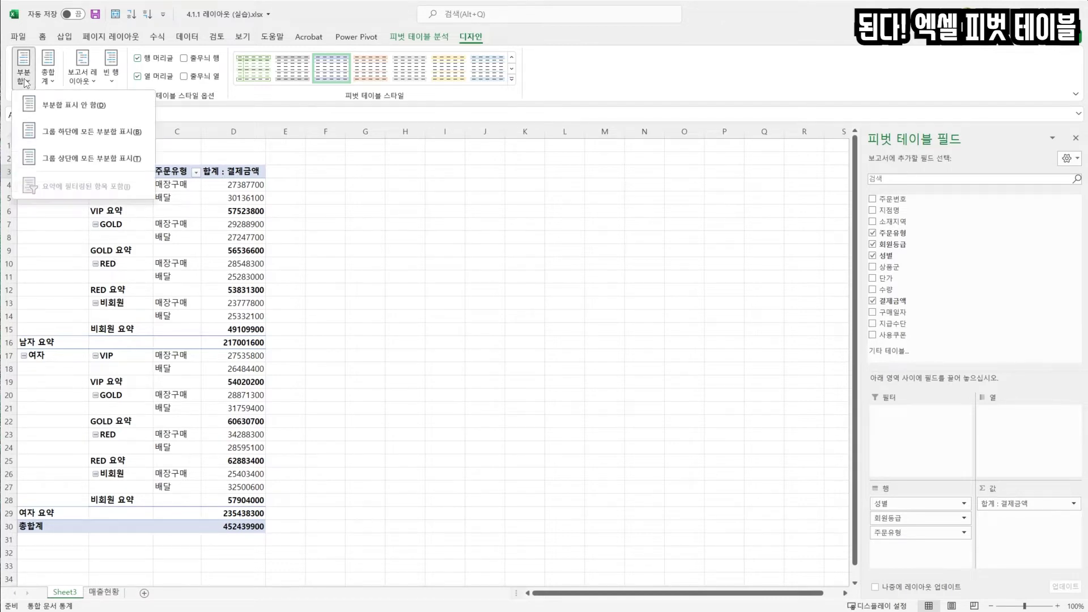
{"action": "left_click", "coordinate": [72, 106]}
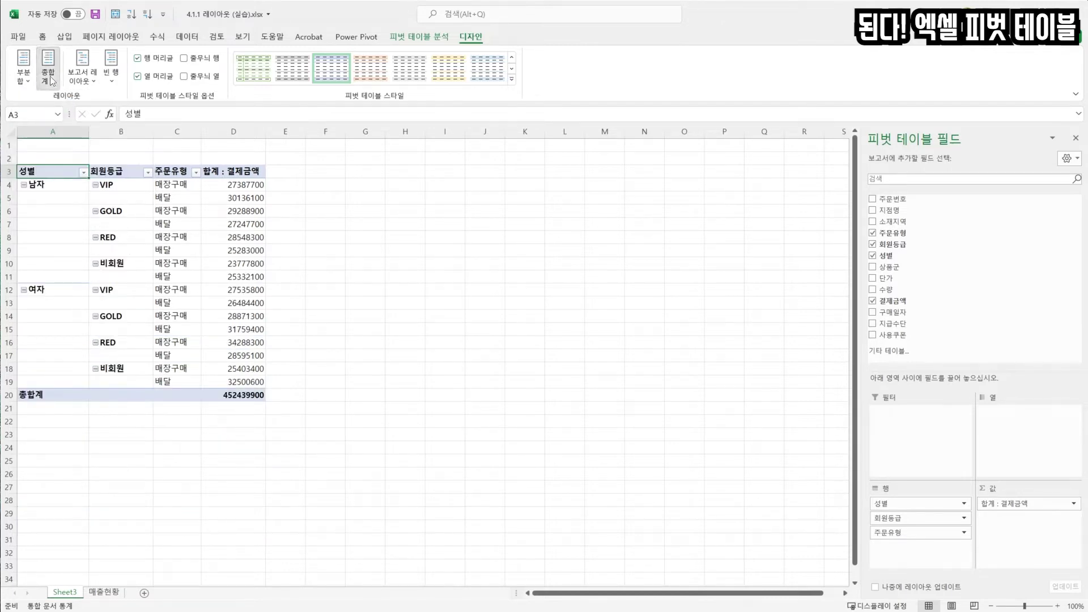
{"action": "left_click", "coordinate": [55, 87]}
{"action": "left_click", "coordinate": [119, 110]}
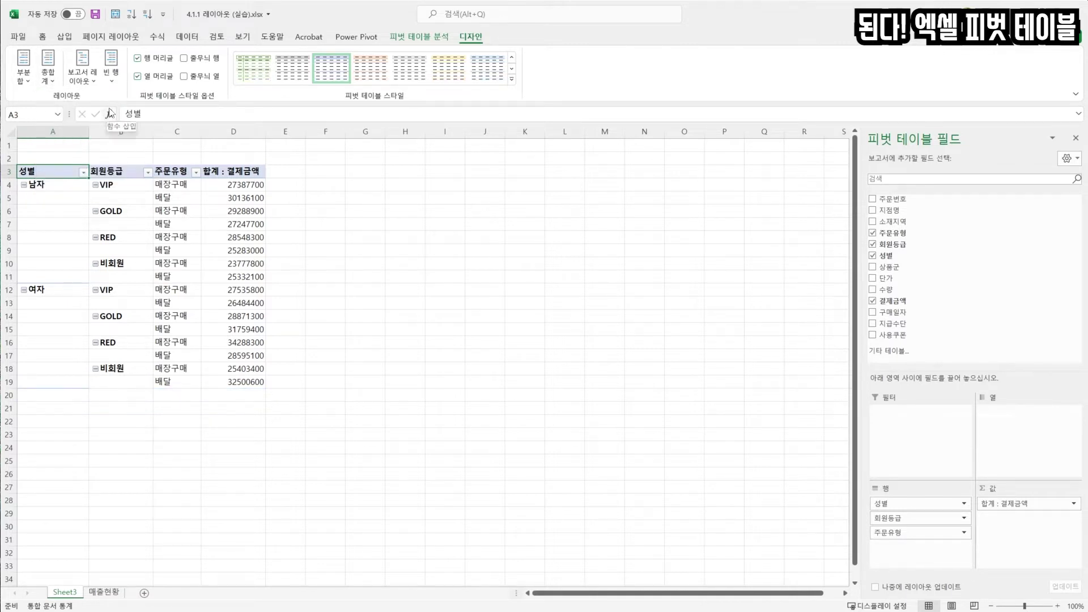
Repeat all item labels in the pivot table and check the 성별 and 회원등급 columns.
{"action": "left_click", "coordinate": [86, 83]}
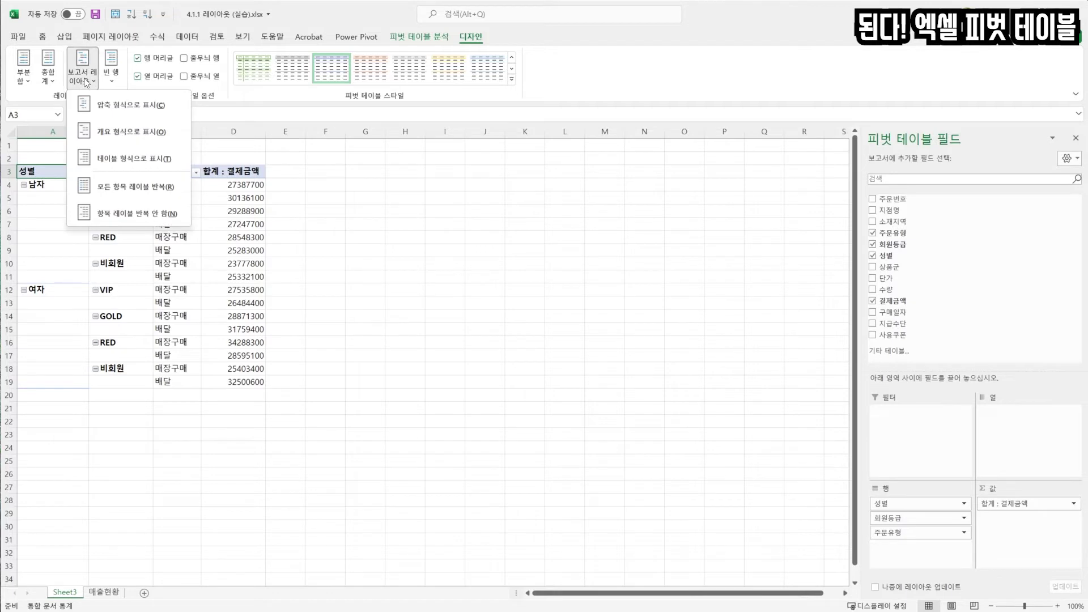
{"action": "left_click", "coordinate": [148, 187]}
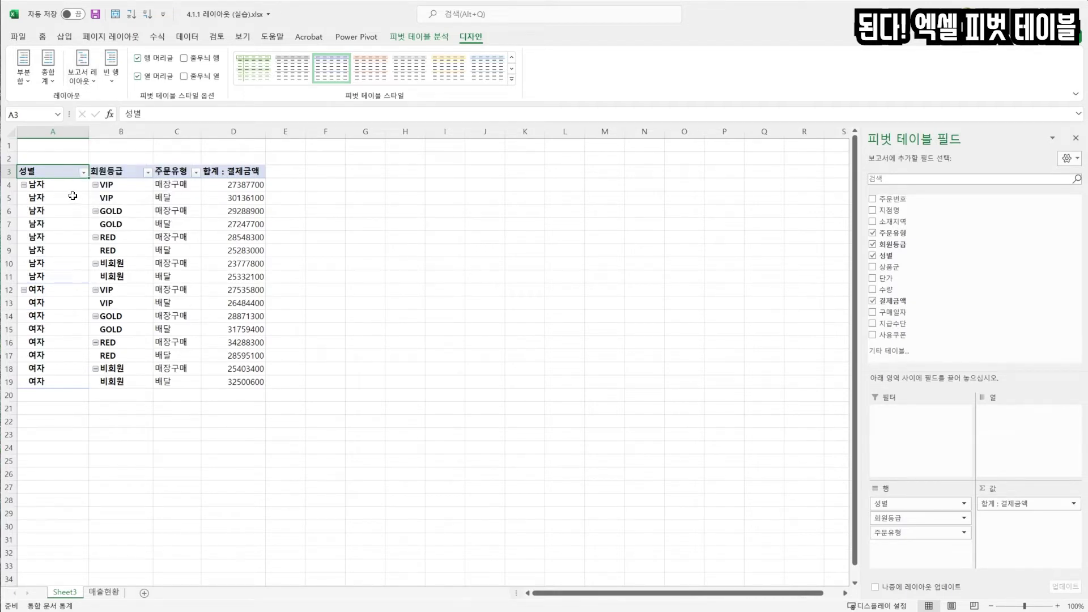
{"action": "left_click_drag", "start_coordinate": [57, 172], "coordinate": [71, 381]}
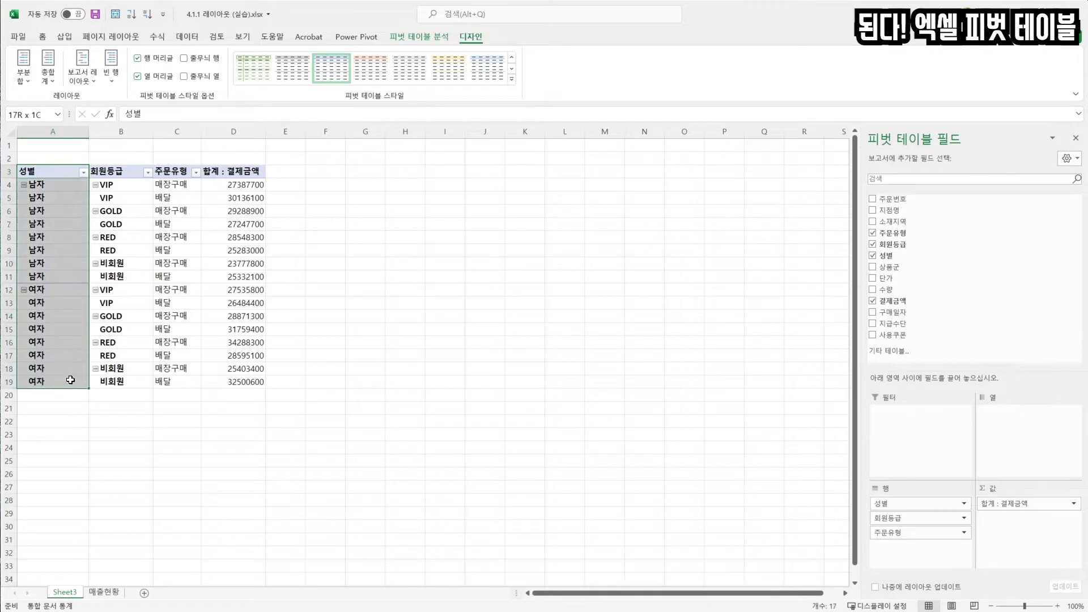
{"action": "left_click", "coordinate": [122, 175]}
{"action": "left_click_drag", "start_coordinate": [121, 175], "coordinate": [114, 382]}
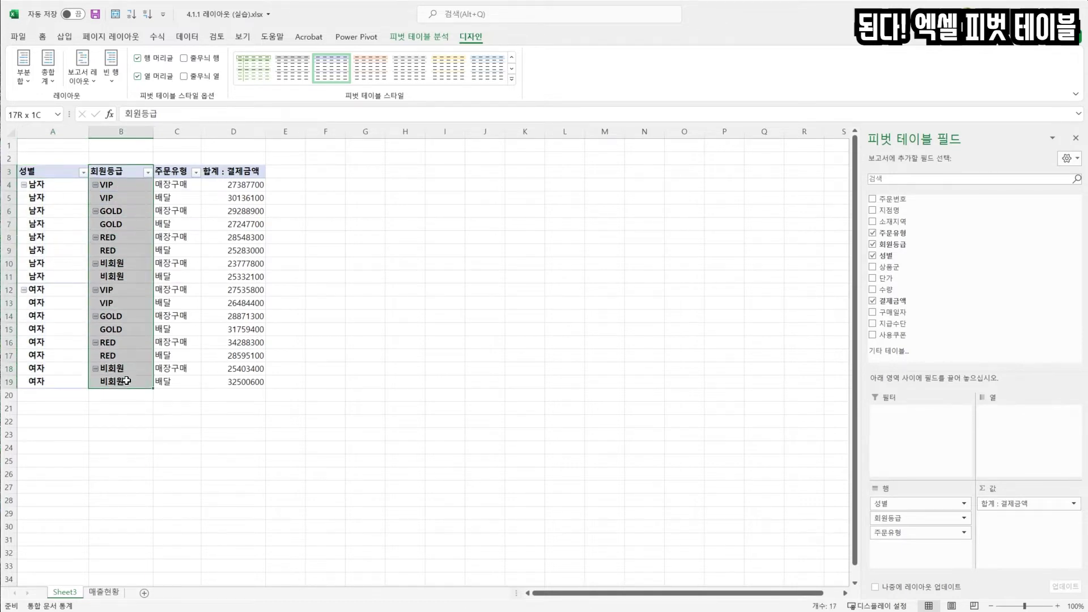
{"action": "left_click", "coordinate": [176, 238]}
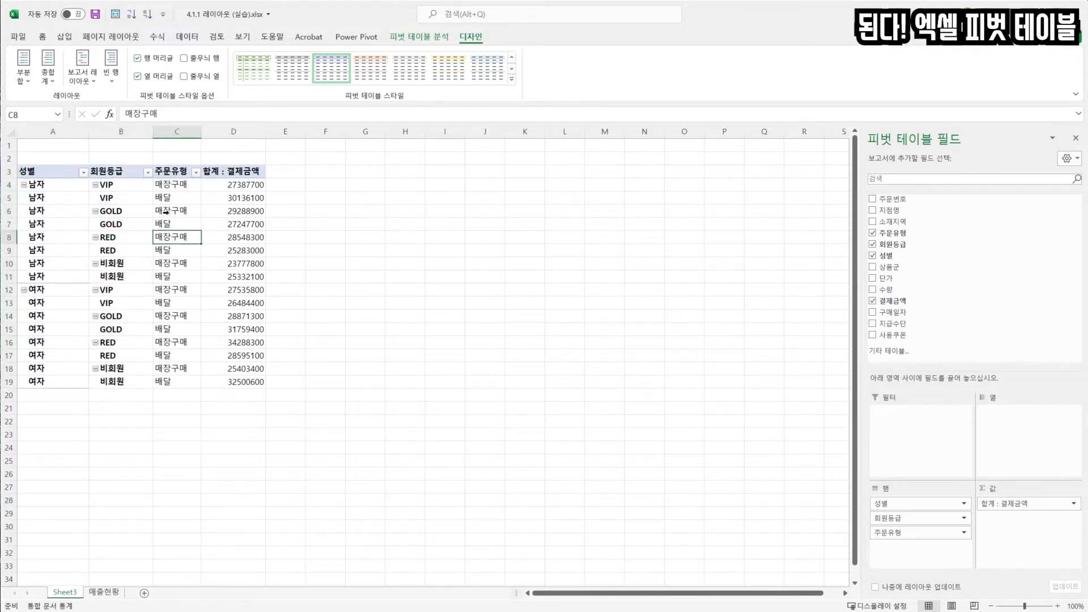
Examine the 주문유형, 회원등급, 성별 and 결제금액 columns in the 매출현황 sheet, including the category combinations in the first few records.
{"action": "left_click", "coordinate": [105, 592]}
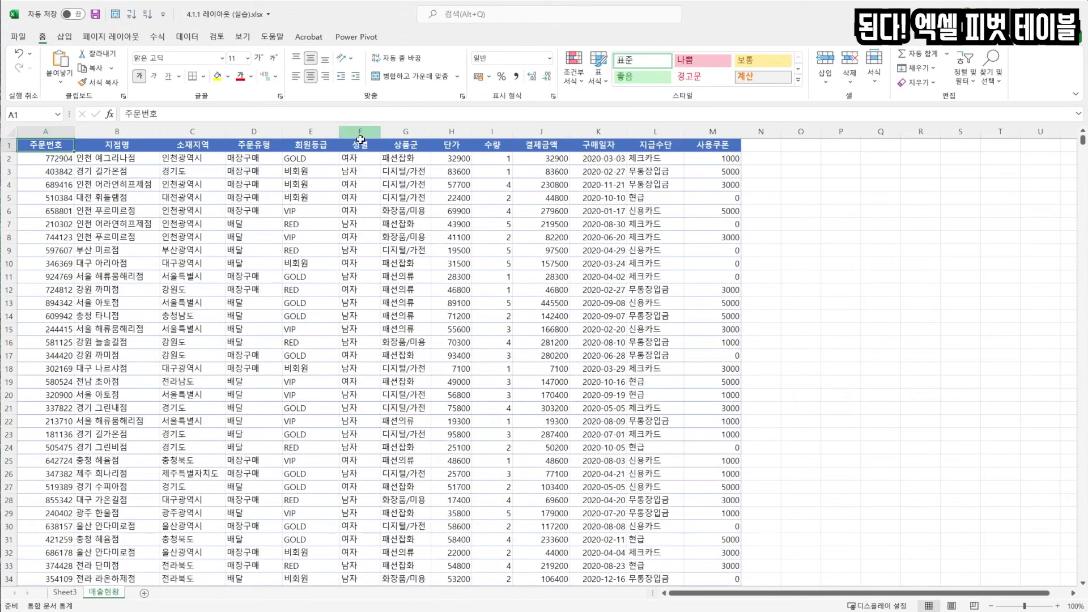
{"action": "left_click", "coordinate": [360, 130]}
{"action": "left_click", "coordinate": [310, 131]}
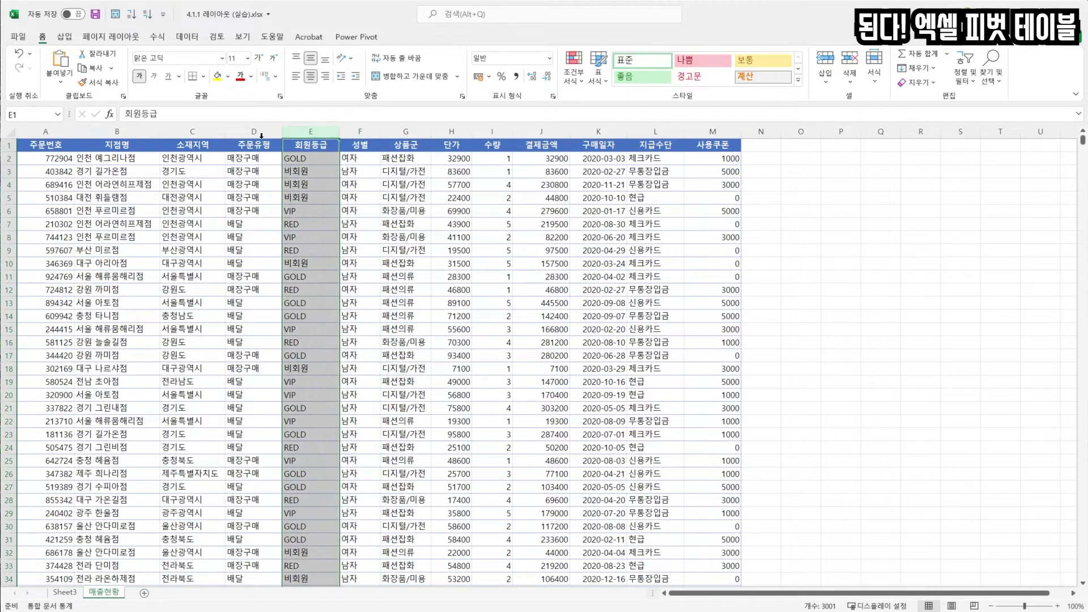
{"action": "left_click", "coordinate": [255, 131]}
{"action": "left_click_drag", "start_coordinate": [255, 134], "coordinate": [362, 131]}
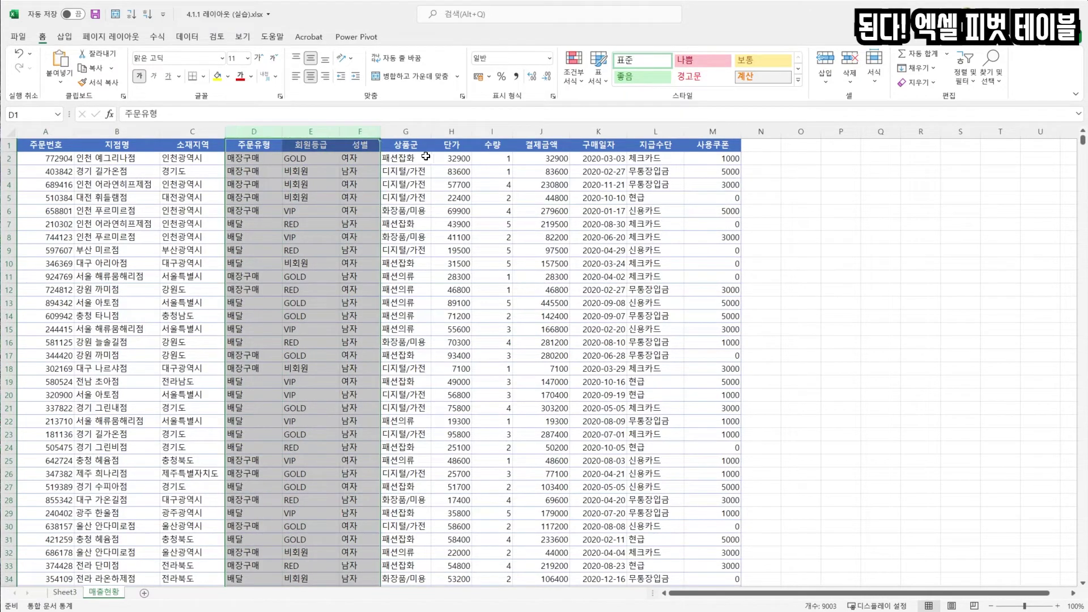
{"action": "left_click", "coordinate": [552, 131], "text": "ctrl"}
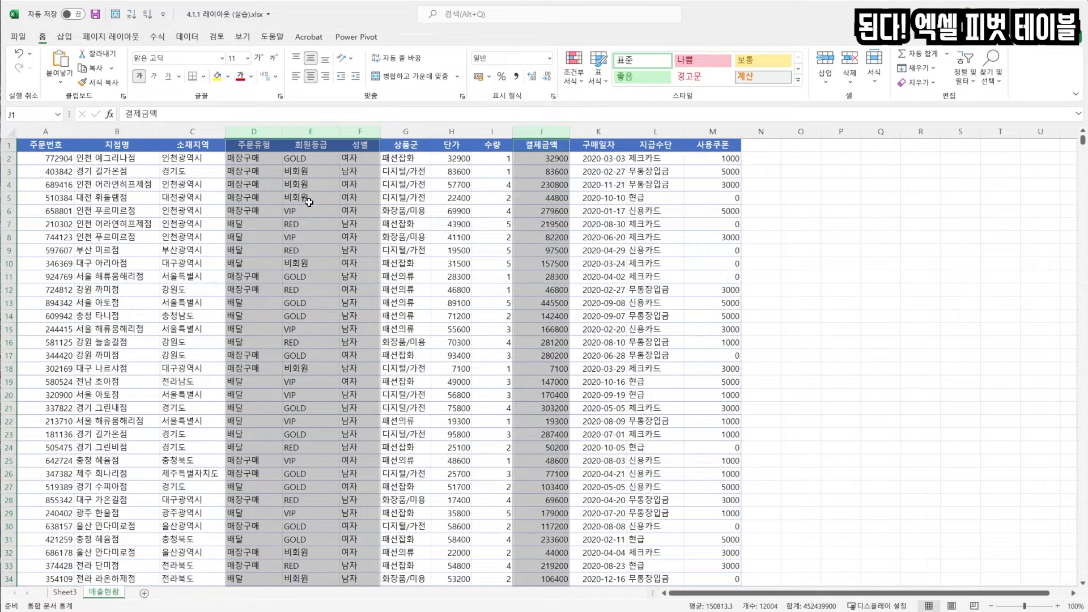
{"action": "left_click_drag", "start_coordinate": [251, 157], "coordinate": [344, 162]}
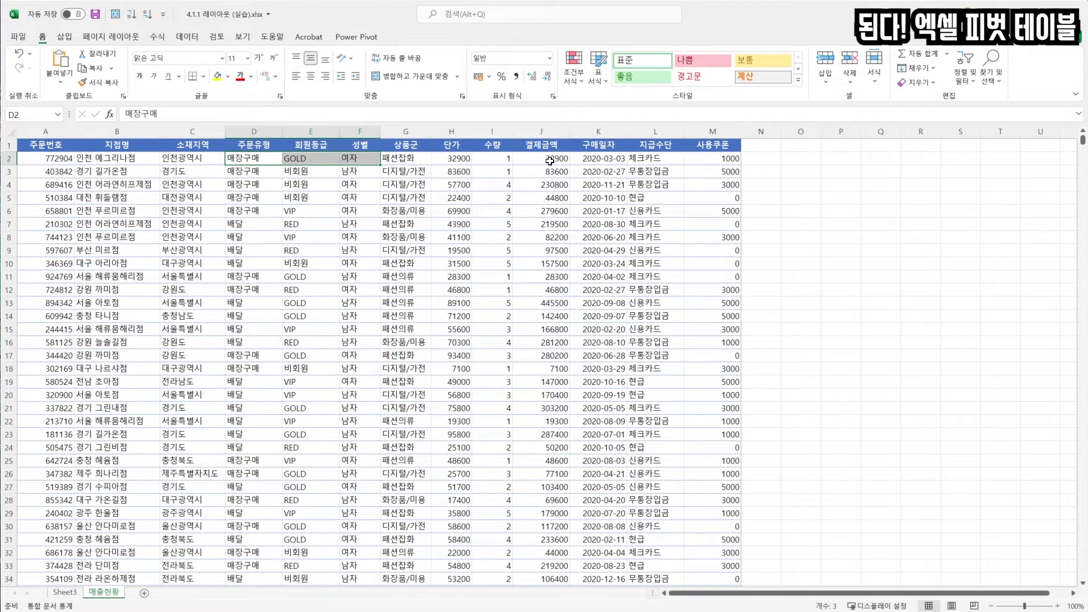
{"action": "left_click", "coordinate": [253, 173]}
{"action": "left_click", "coordinate": [304, 171]}
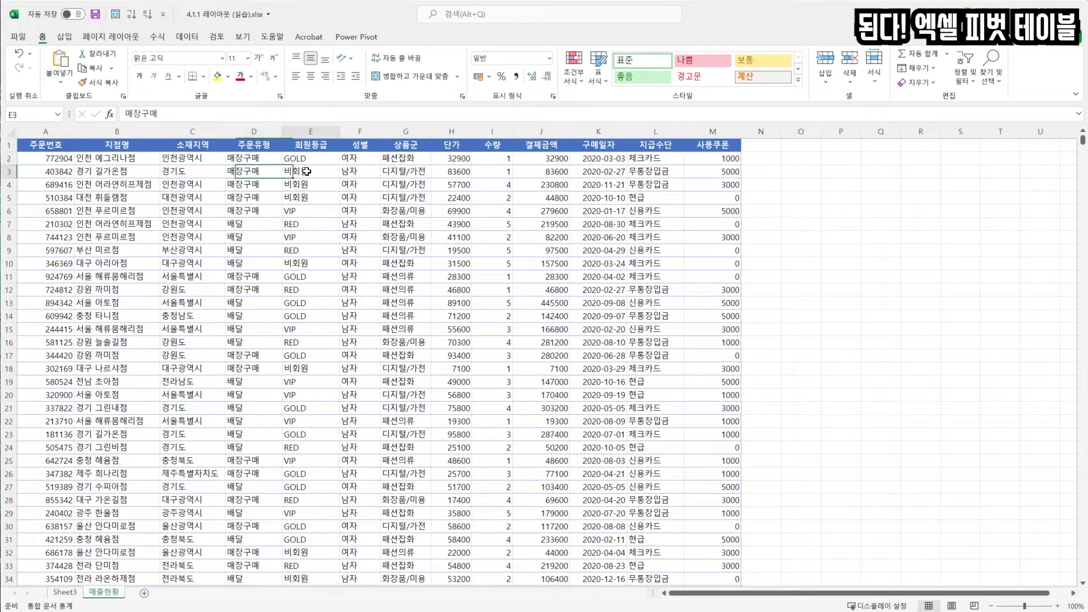
{"action": "left_click", "coordinate": [356, 172]}
{"action": "left_click_drag", "start_coordinate": [249, 183], "coordinate": [356, 198]}
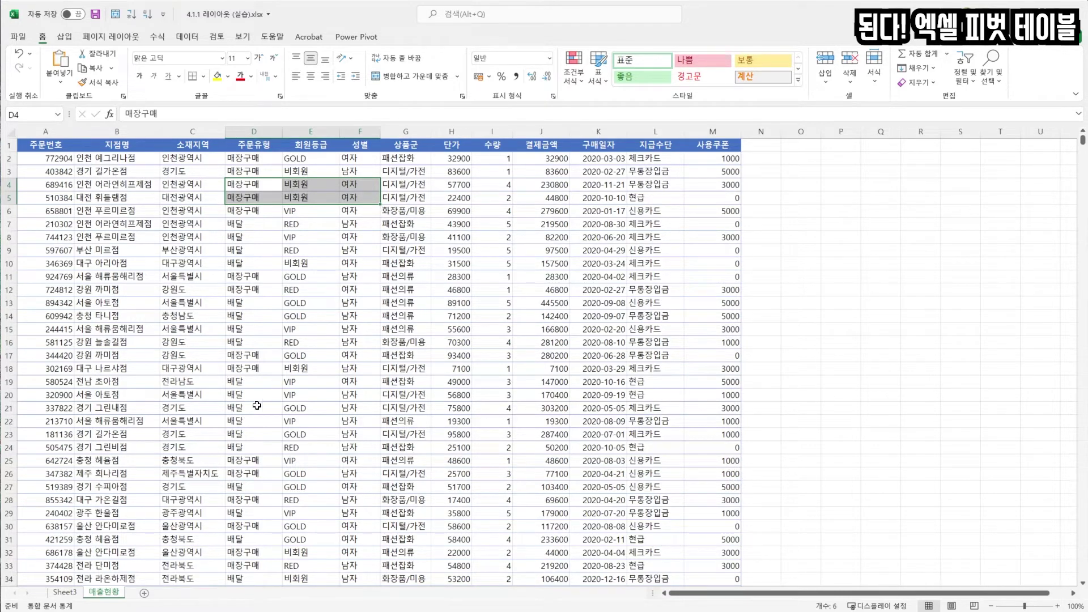
Compare the pivot table's rows by gender, membership grade and order type with the corresponding source columns in the 매출현황 sheet.
{"action": "left_click", "coordinate": [64, 592]}
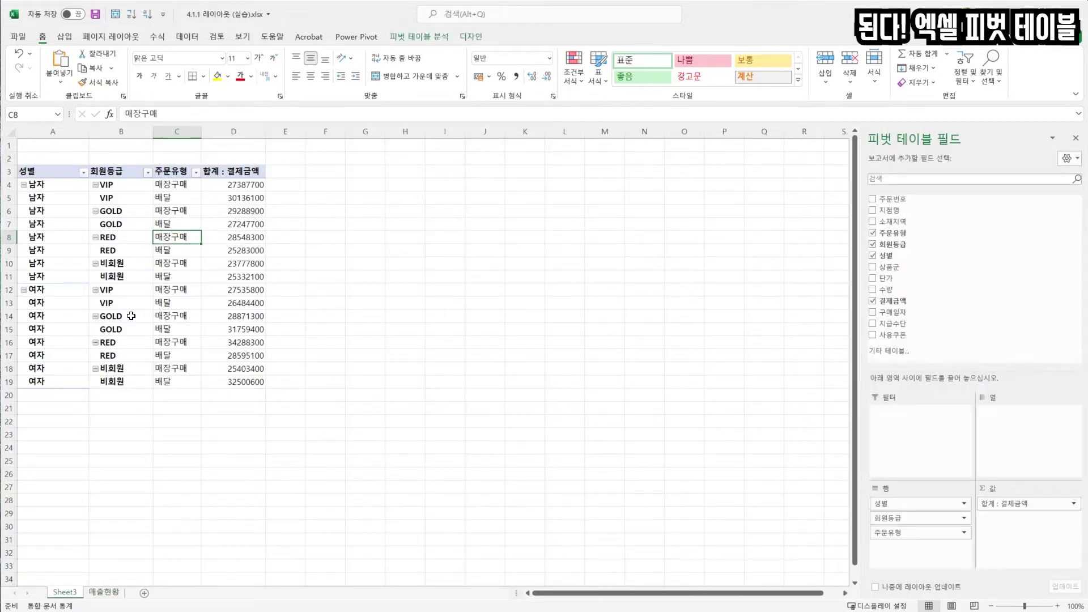
{"action": "left_click", "coordinate": [103, 592]}
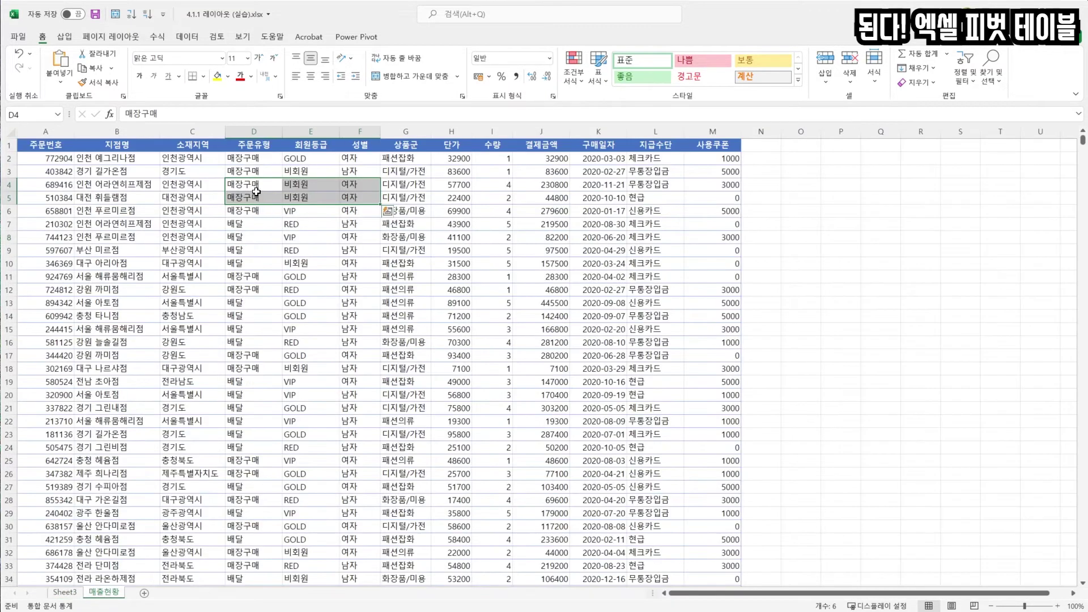
{"action": "left_click", "coordinate": [64, 592]}
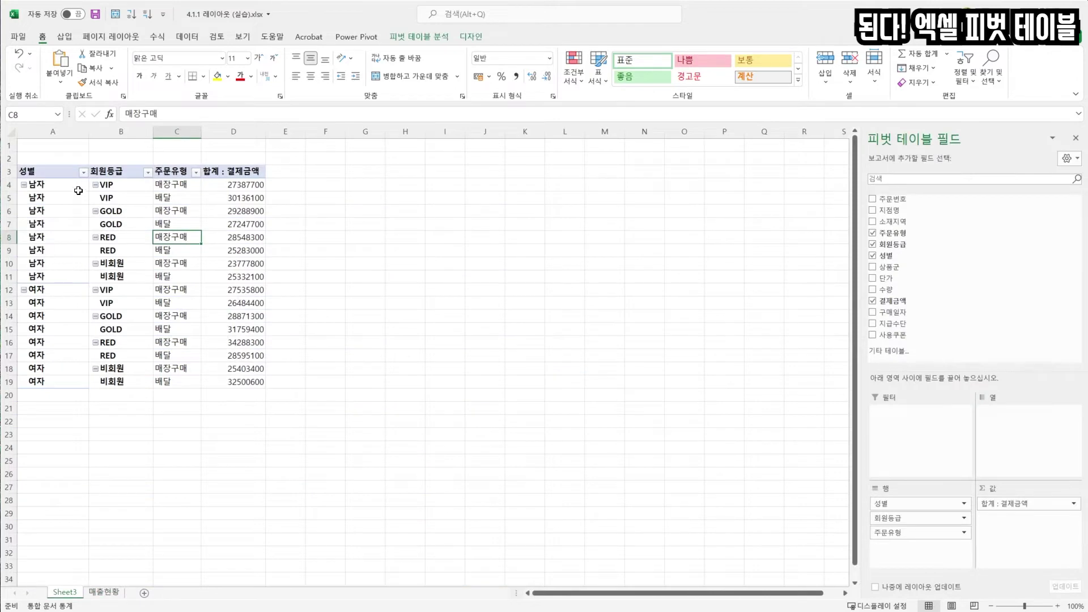
{"action": "left_click", "coordinate": [177, 291]}
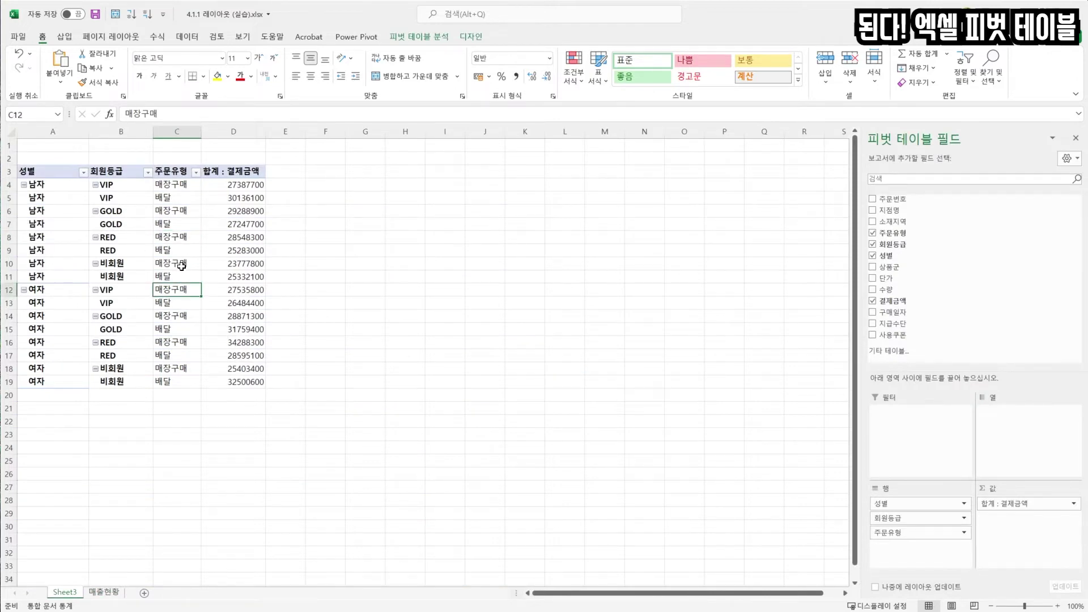
{"action": "left_click_drag", "start_coordinate": [181, 268], "coordinate": [116, 264]}
{"action": "left_click_drag", "start_coordinate": [40, 369], "coordinate": [245, 374]}
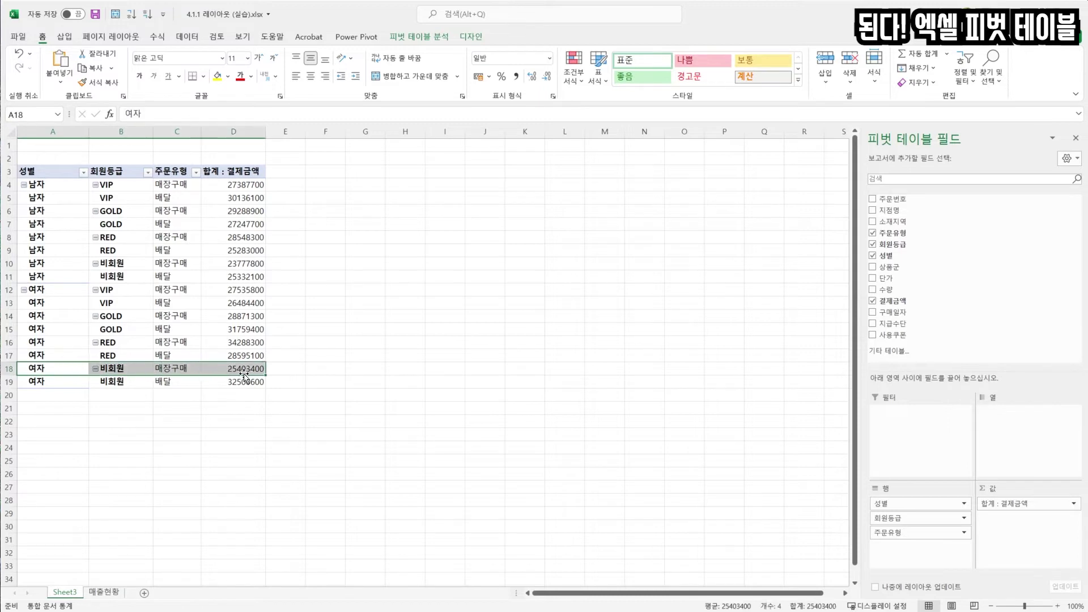
{"action": "left_click", "coordinate": [104, 592]}
{"action": "left_click_drag", "start_coordinate": [254, 131], "coordinate": [342, 200]}
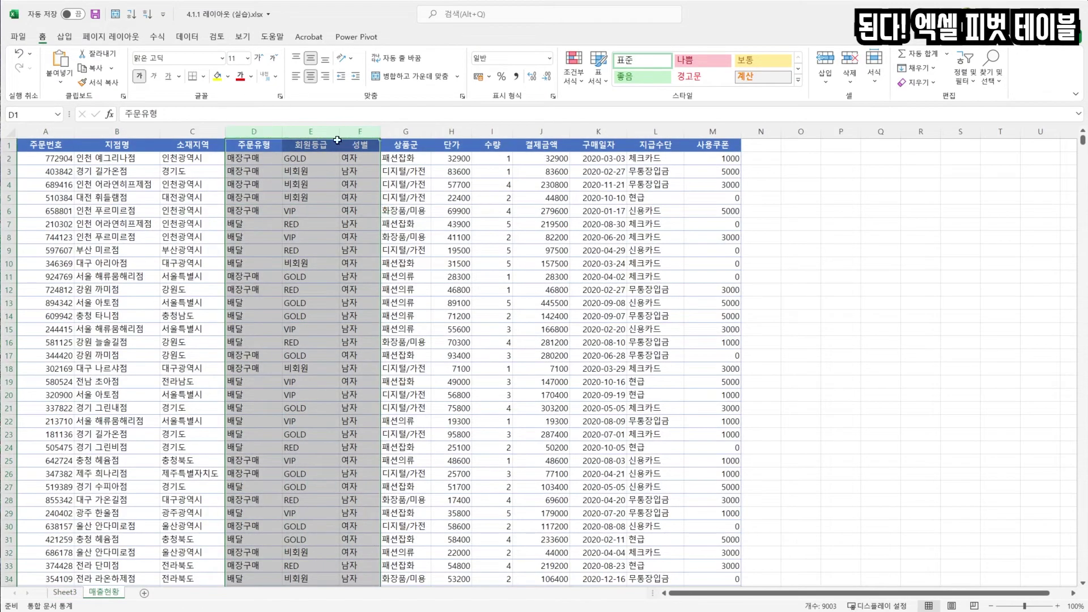
{"action": "left_click", "coordinate": [545, 132], "text": "ctrl"}
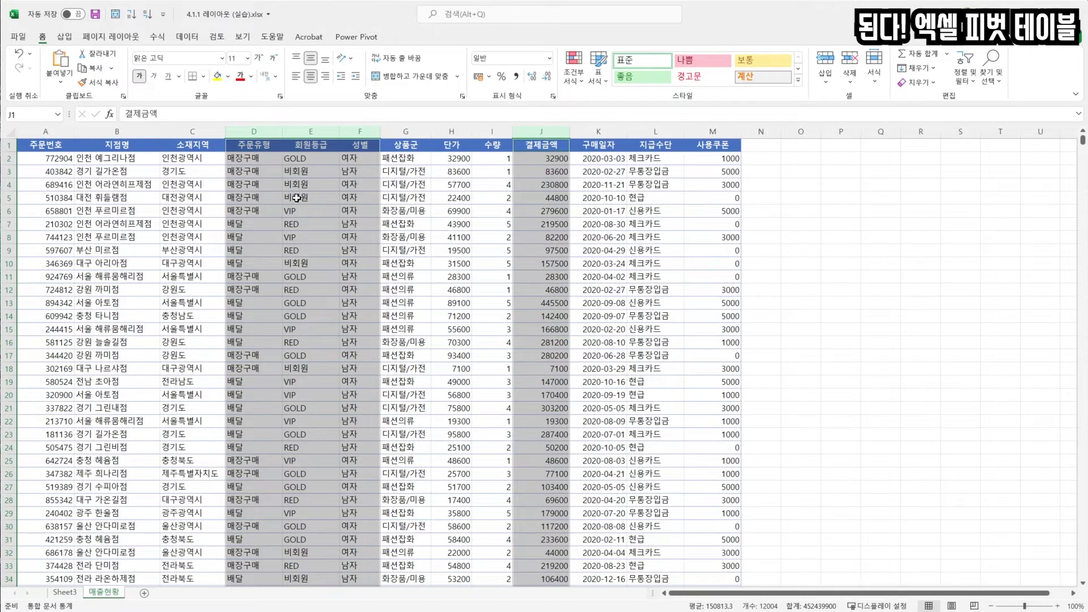
{"action": "left_click", "coordinate": [64, 592]}
{"action": "left_click", "coordinate": [190, 282]}
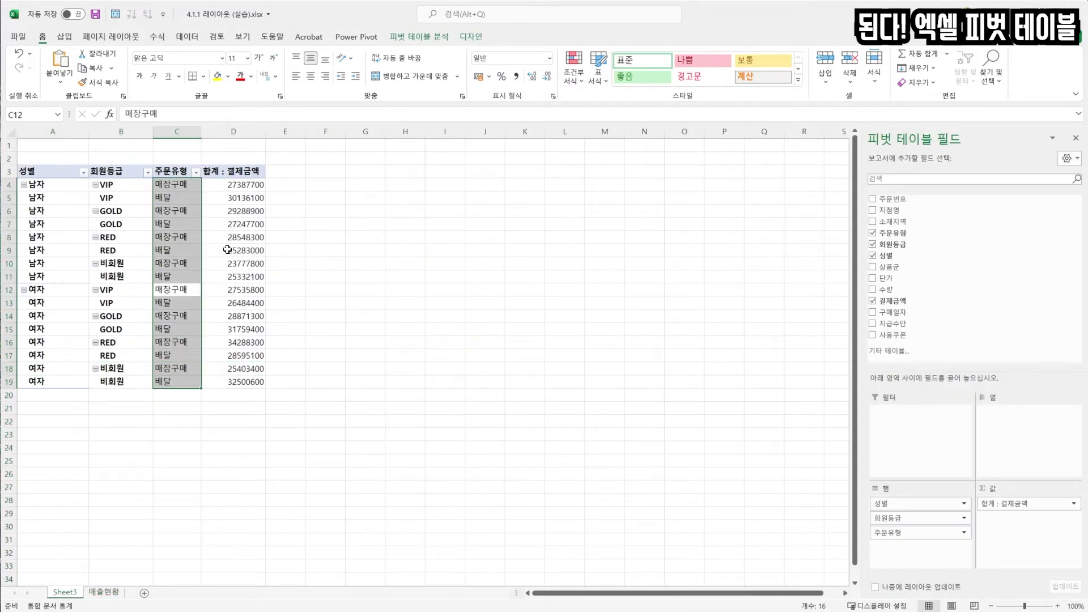
{"action": "left_click", "coordinate": [226, 250]}
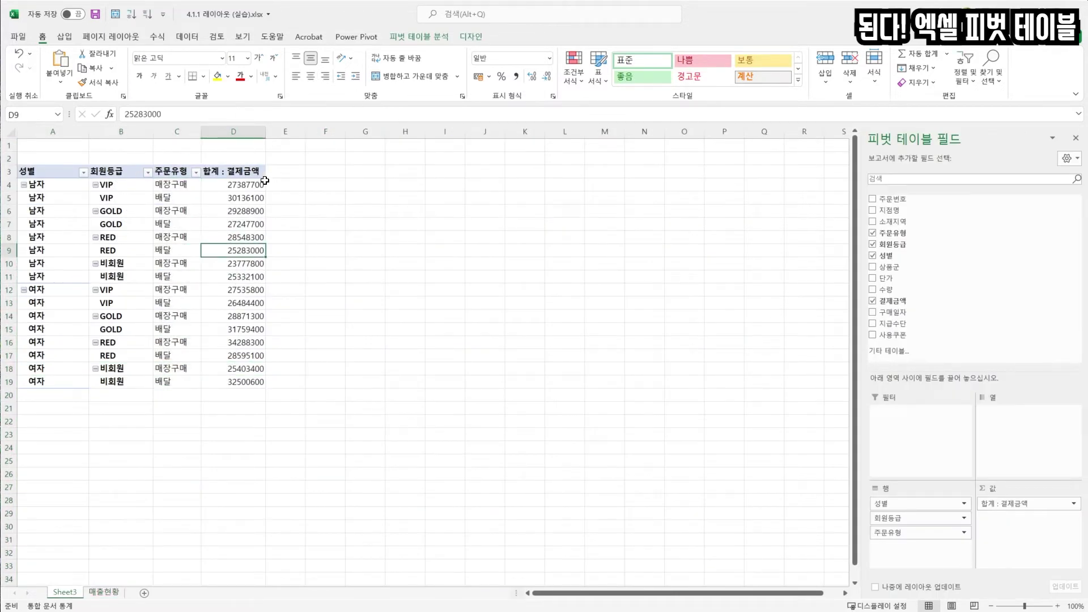
{"action": "left_click", "coordinate": [173, 213]}
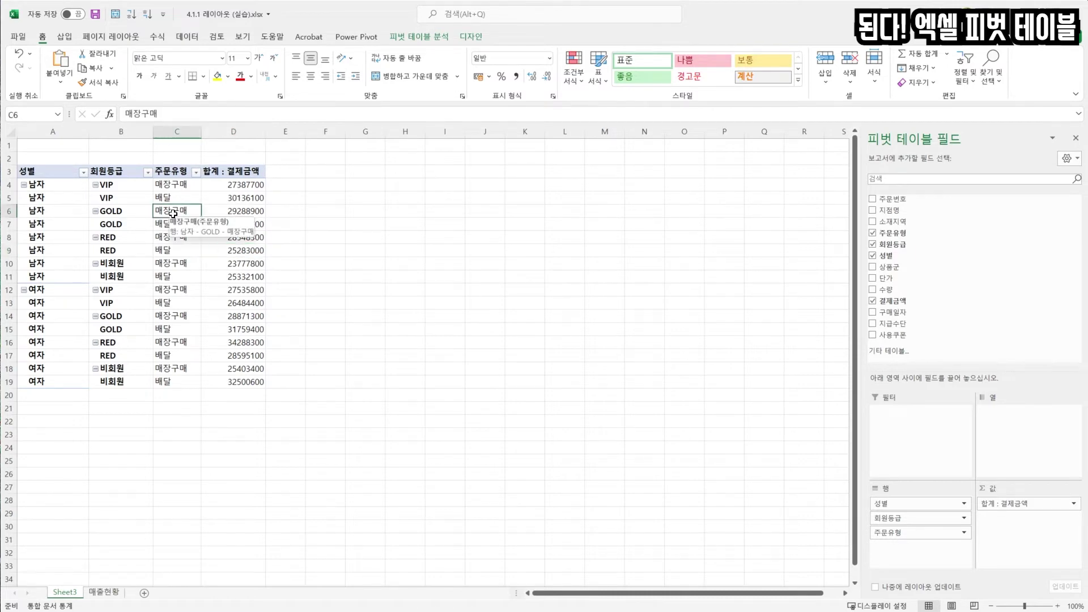
Copy the whole pivot table, paste it as values starting at F3, and autofit columns F to I.
{"action": "key", "text": "ctrl+a"}
{"action": "key", "text": "ctrl+c"}
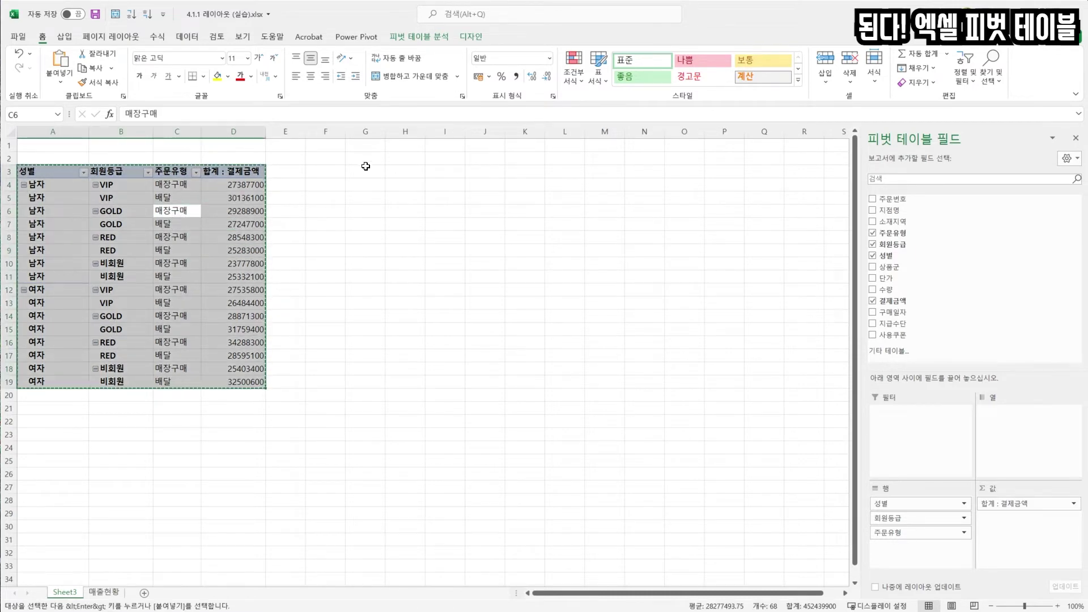
{"action": "right_click", "coordinate": [332, 172]}
{"action": "left_click", "coordinate": [377, 232]}
{"action": "left_click", "coordinate": [331, 171]}
{"action": "left_click_drag", "start_coordinate": [442, 132], "coordinate": [340, 133]}
{"action": "double_click", "coordinate": [346, 133]}
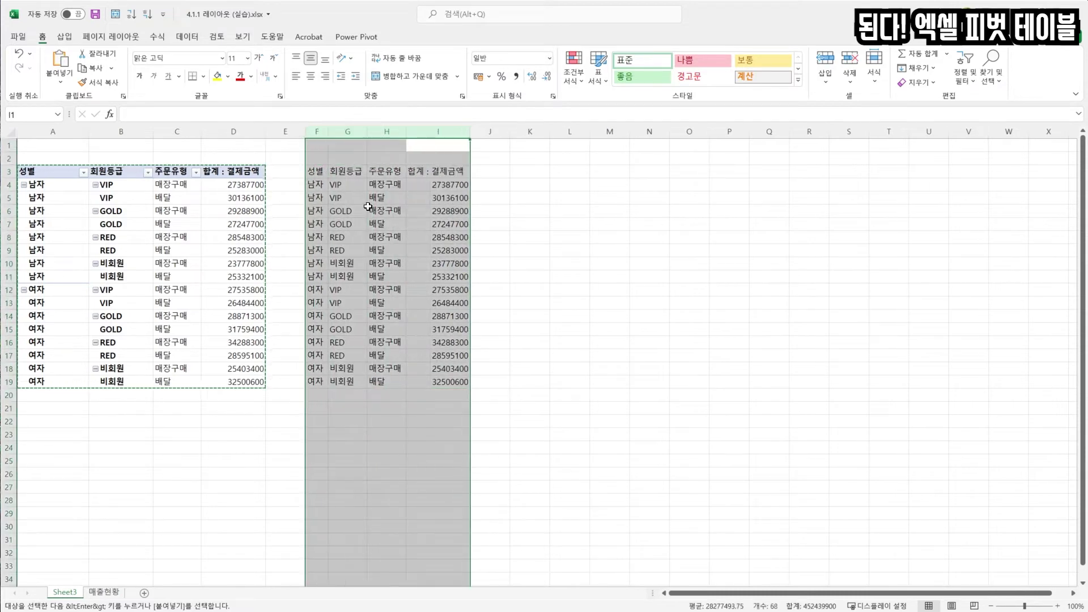
{"action": "left_click", "coordinate": [359, 261]}
{"action": "left_click_drag", "start_coordinate": [316, 170], "coordinate": [447, 381]}
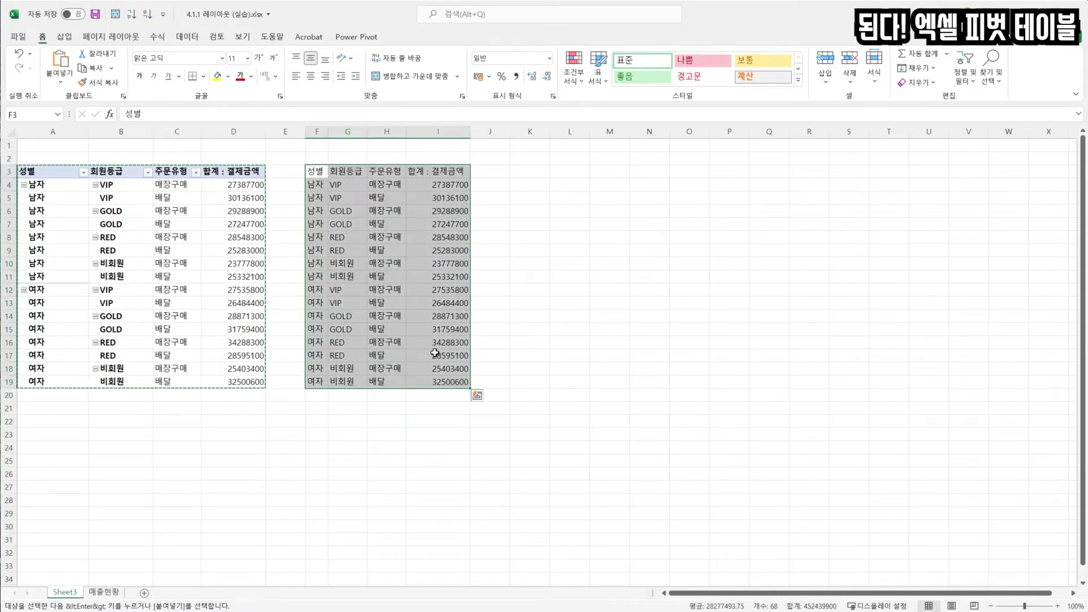
{"action": "left_click", "coordinate": [386, 211]}
Insert a new pivot table based on the pasted data, placed on the existing worksheet at K3.
{"action": "left_click", "coordinate": [317, 171]}
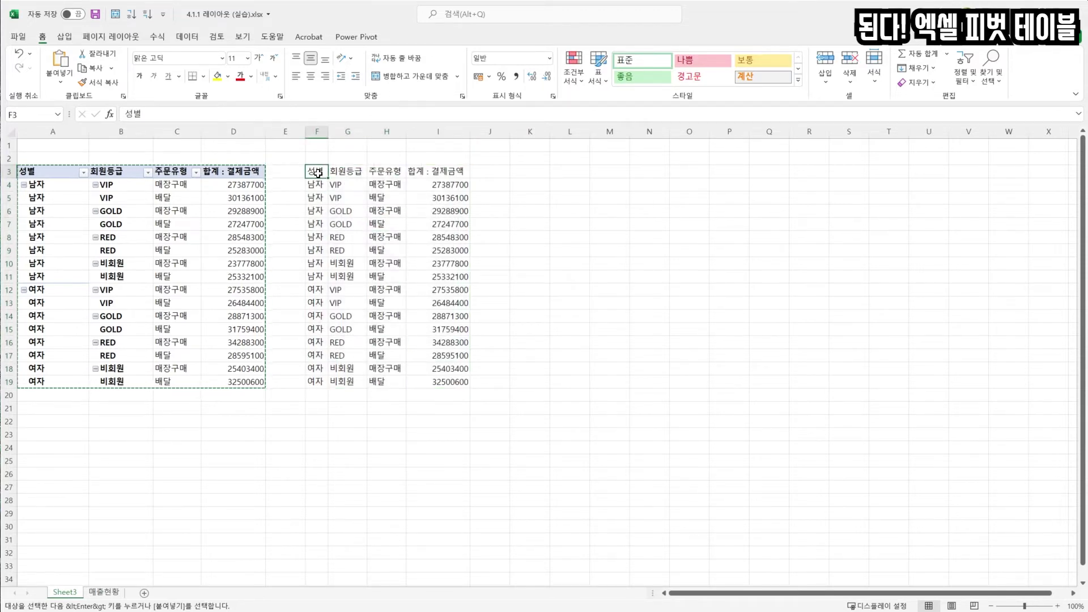
{"action": "left_click", "coordinate": [67, 37]}
{"action": "left_click", "coordinate": [23, 63]}
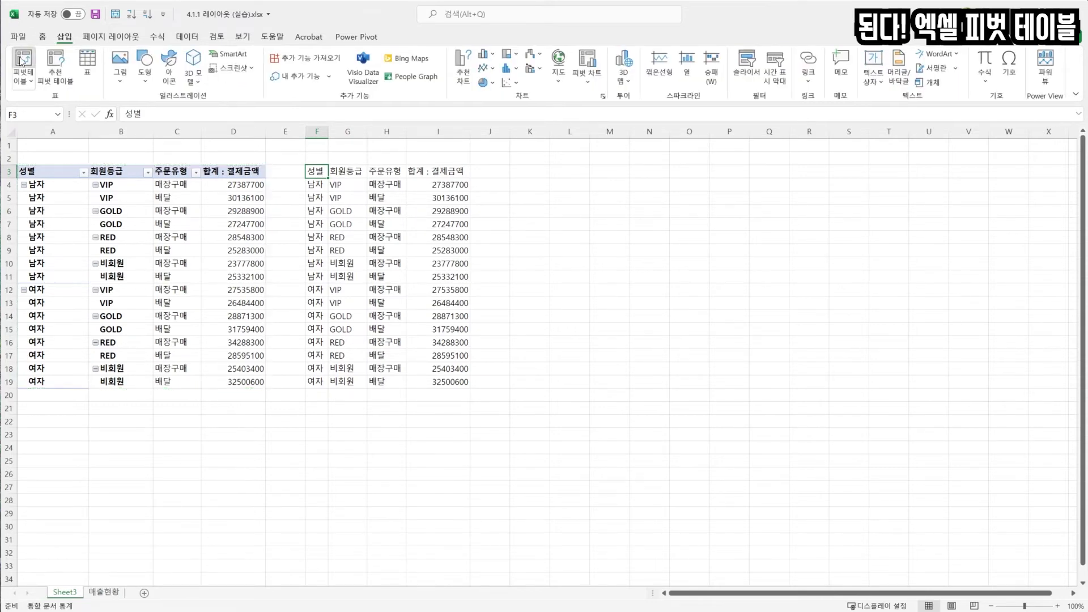
{"action": "left_click", "coordinate": [396, 406]}
{"action": "left_click_drag", "start_coordinate": [497, 255], "coordinate": [338, 331]}
{"action": "left_click", "coordinate": [520, 172]}
{"action": "left_click", "coordinate": [346, 544]}
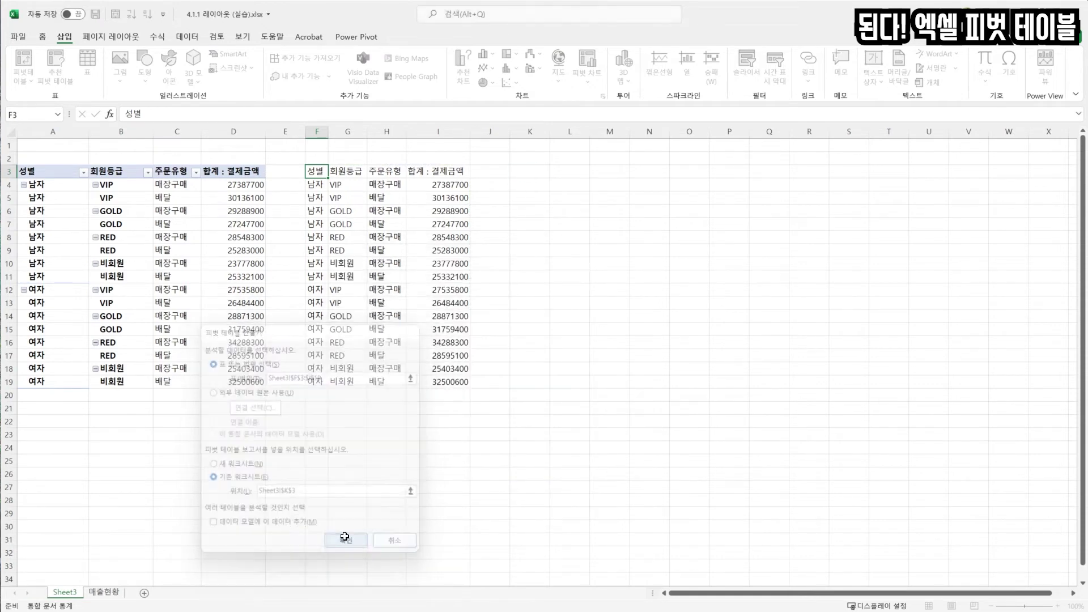
Add 성별 as the row field and 합계 : 결제금액 as the value field of the new pivot table.
{"action": "left_click", "coordinate": [872, 199]}
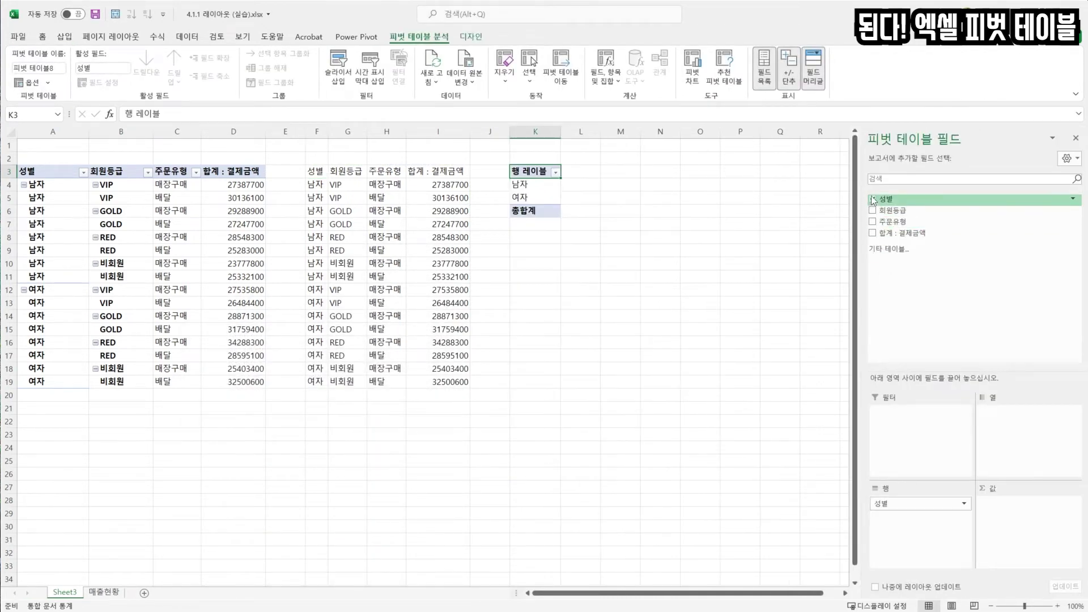
{"action": "left_click", "coordinate": [873, 234]}
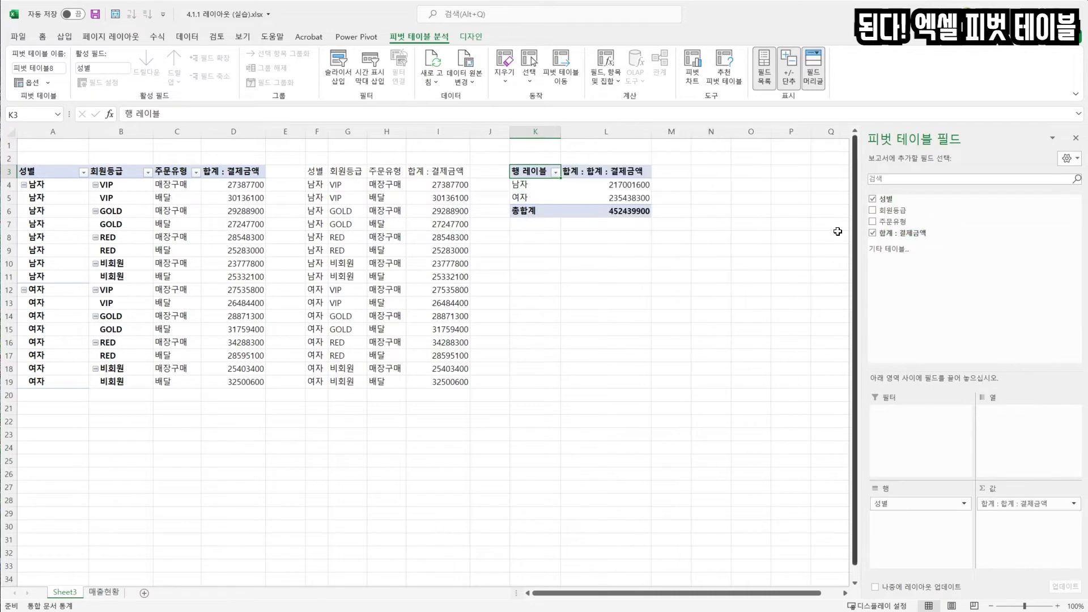
{"action": "mouse_move", "coordinate": [575, 198]}
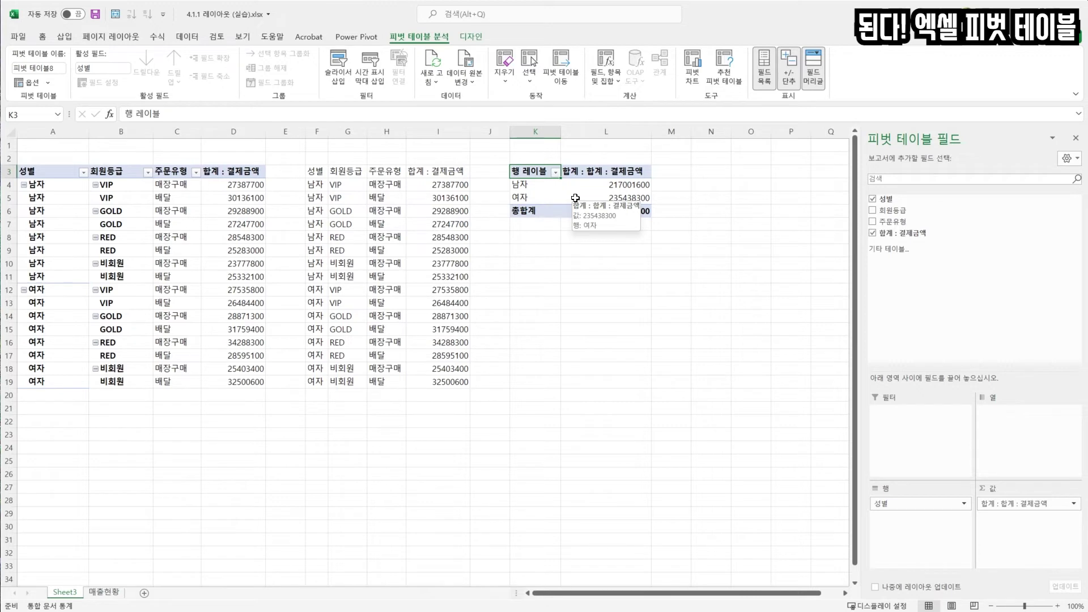
Review the original pivot table's grade and order type columns alongside the pasted data in F3:I19.
{"action": "left_click", "coordinate": [141, 203]}
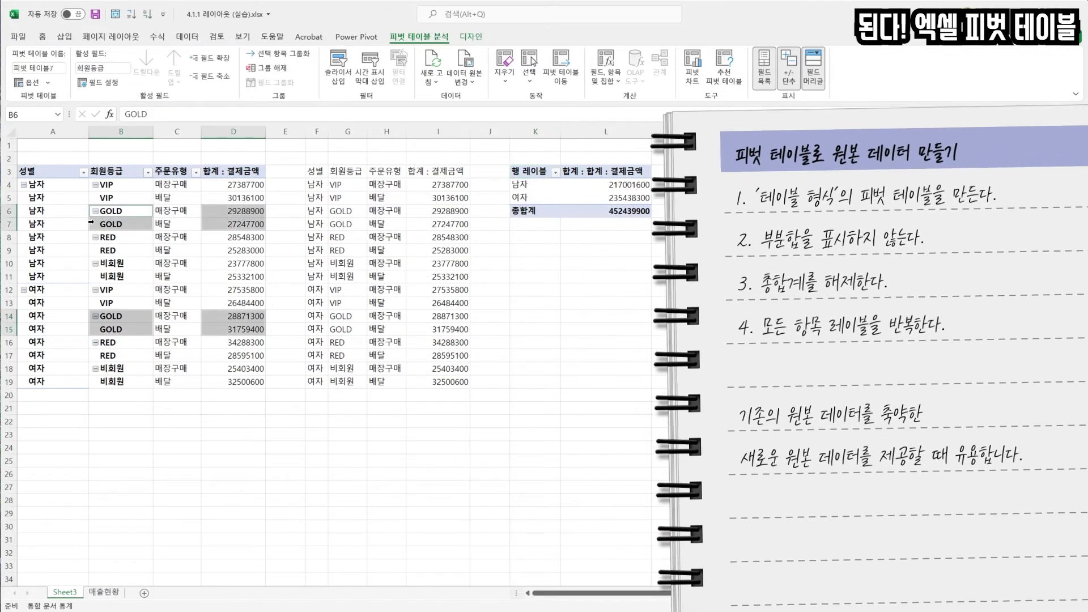
{"action": "left_click", "coordinate": [141, 202]}
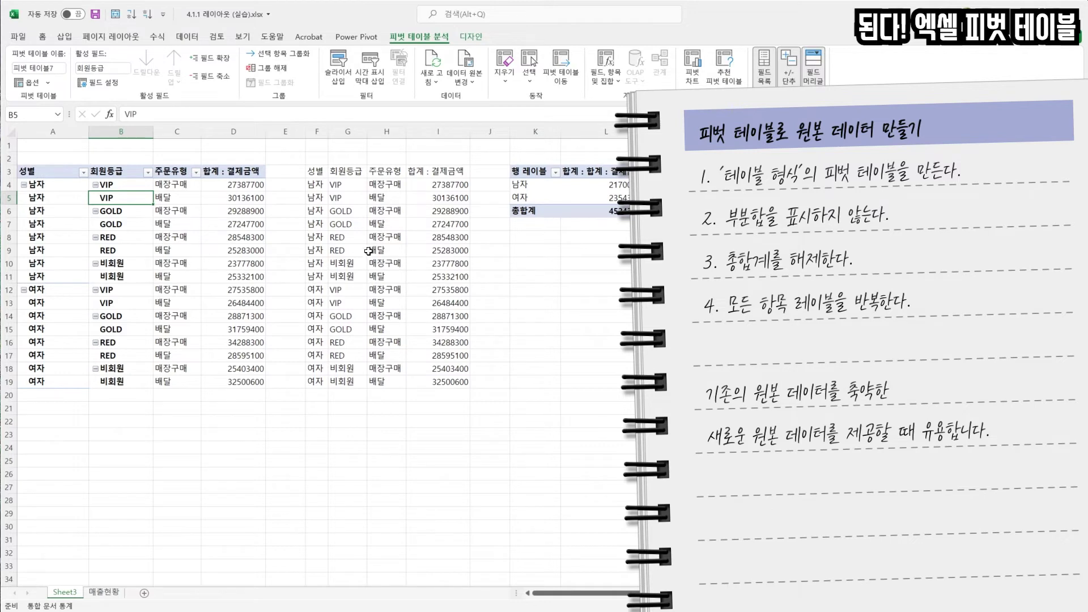
{"action": "left_click_drag", "start_coordinate": [315, 171], "coordinate": [438, 383]}
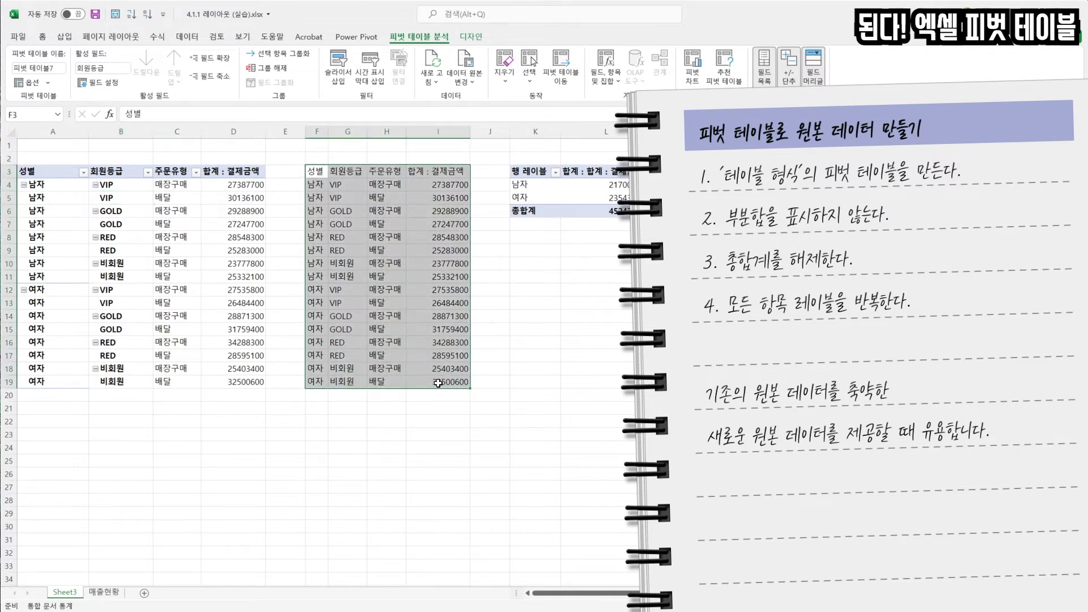
{"action": "left_click", "coordinate": [366, 238]}
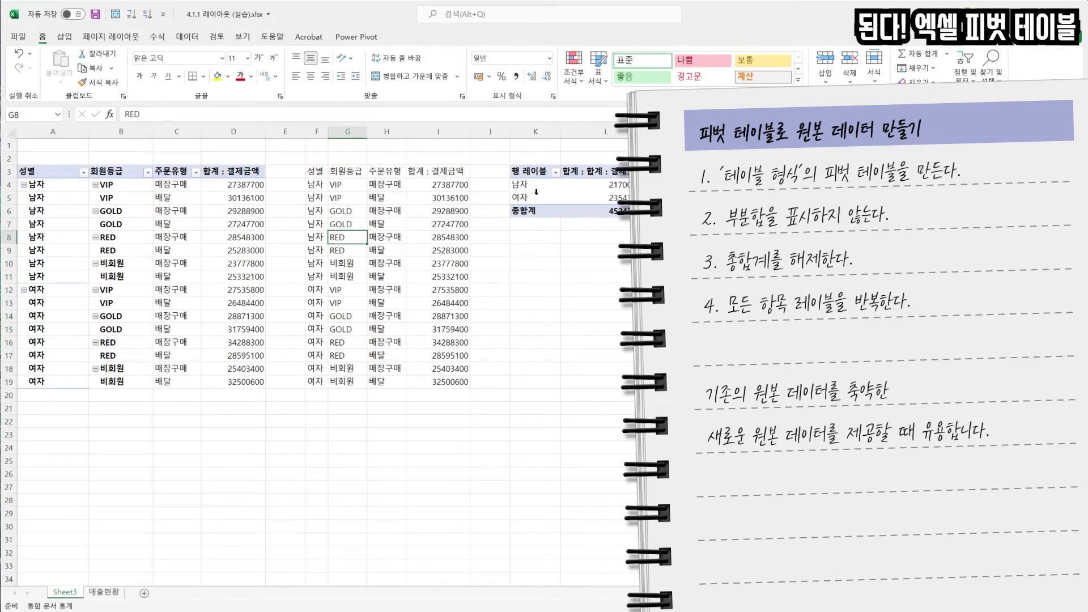
{"action": "left_click", "coordinate": [180, 217]}
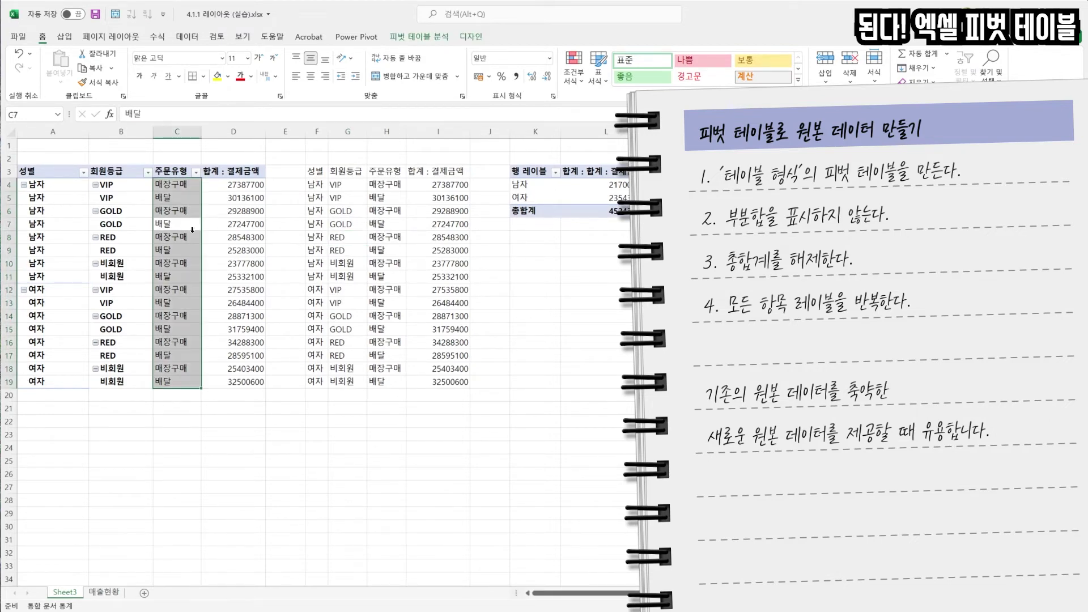
{"action": "left_click", "coordinate": [172, 226]}
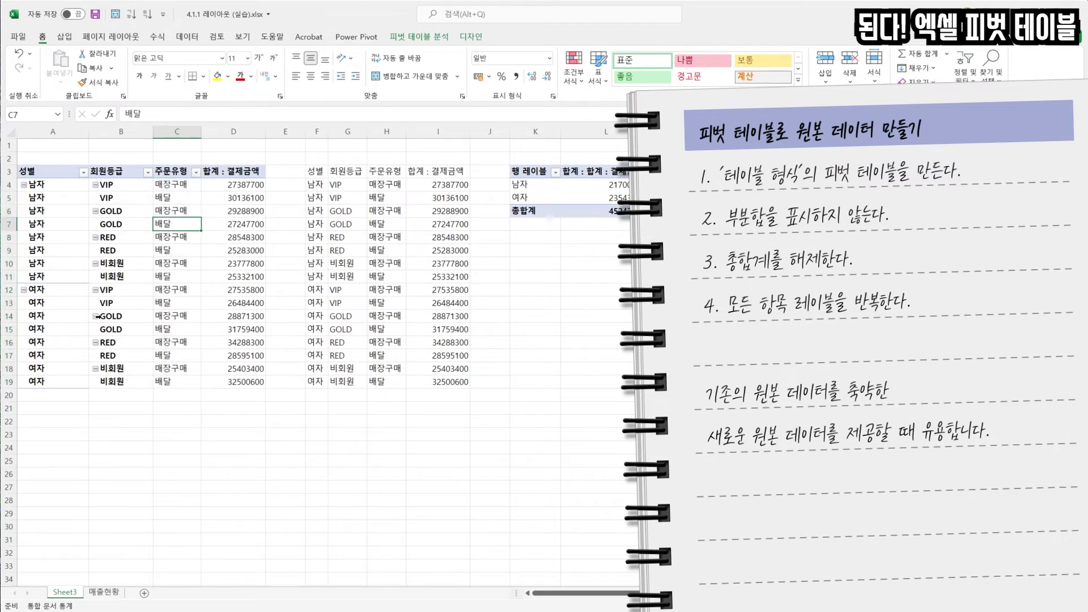
Review the original pivot table's report layout, subtotal and grand total options, along with its full range A3:D19.
{"action": "left_click", "coordinate": [72, 200]}
{"action": "left_click", "coordinate": [471, 37]}
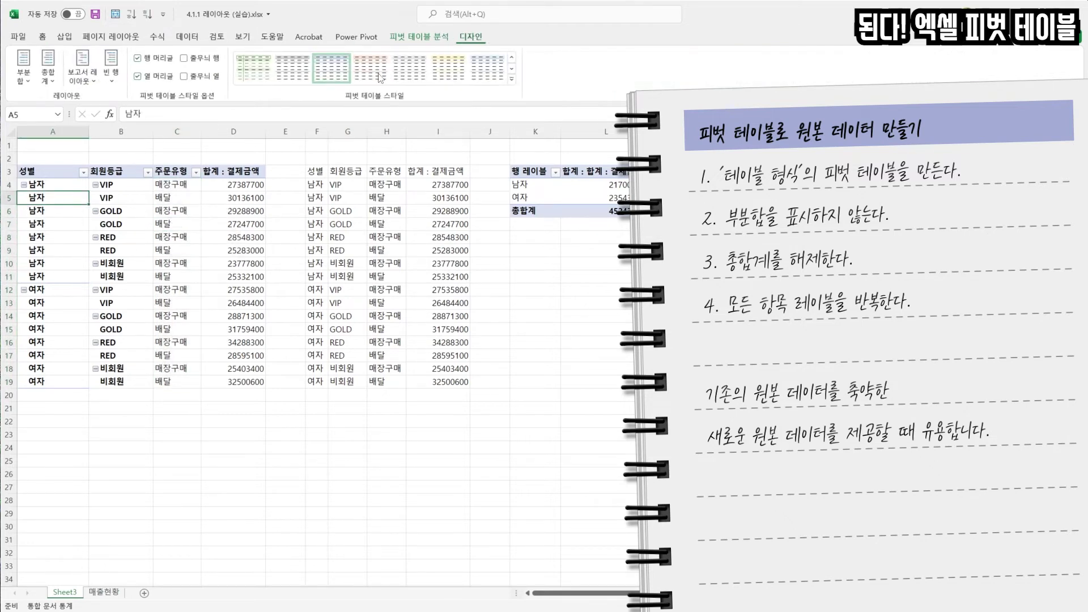
{"action": "left_click", "coordinate": [82, 68]}
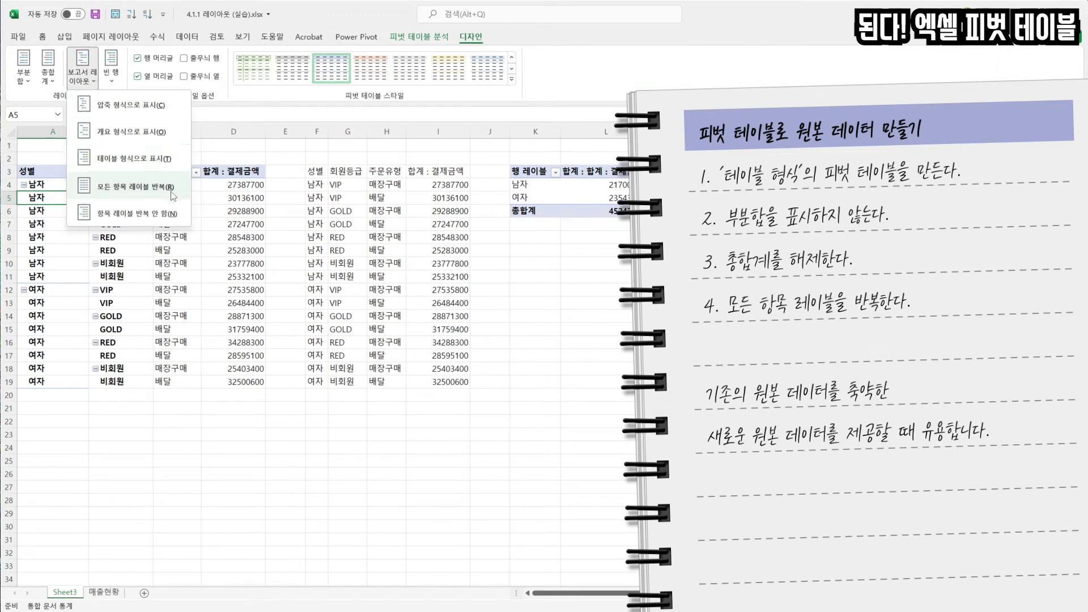
{"action": "left_click", "coordinate": [118, 276]}
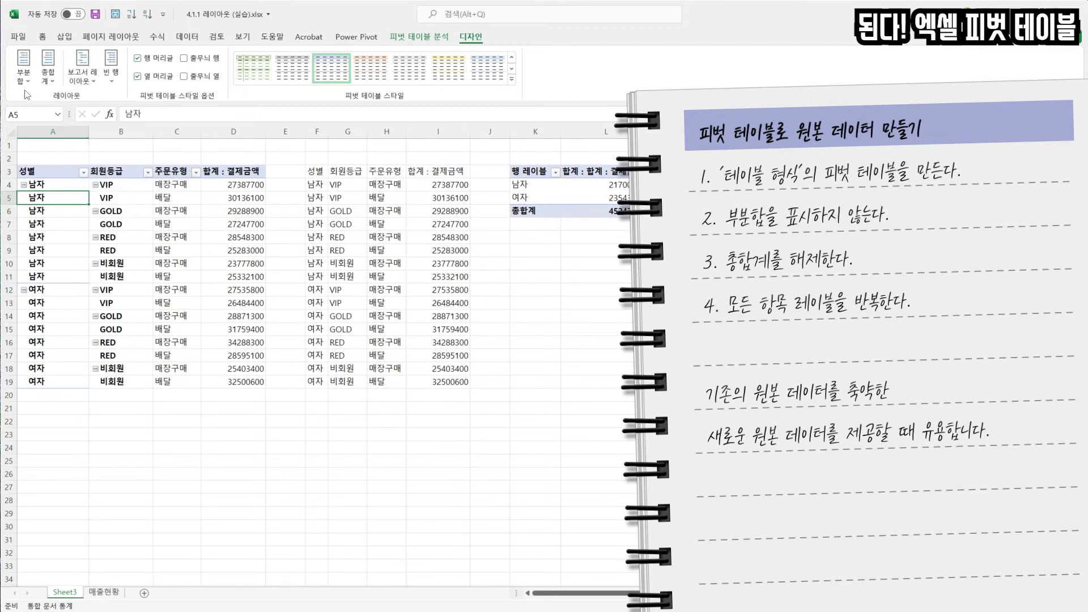
{"action": "left_click", "coordinate": [24, 68]}
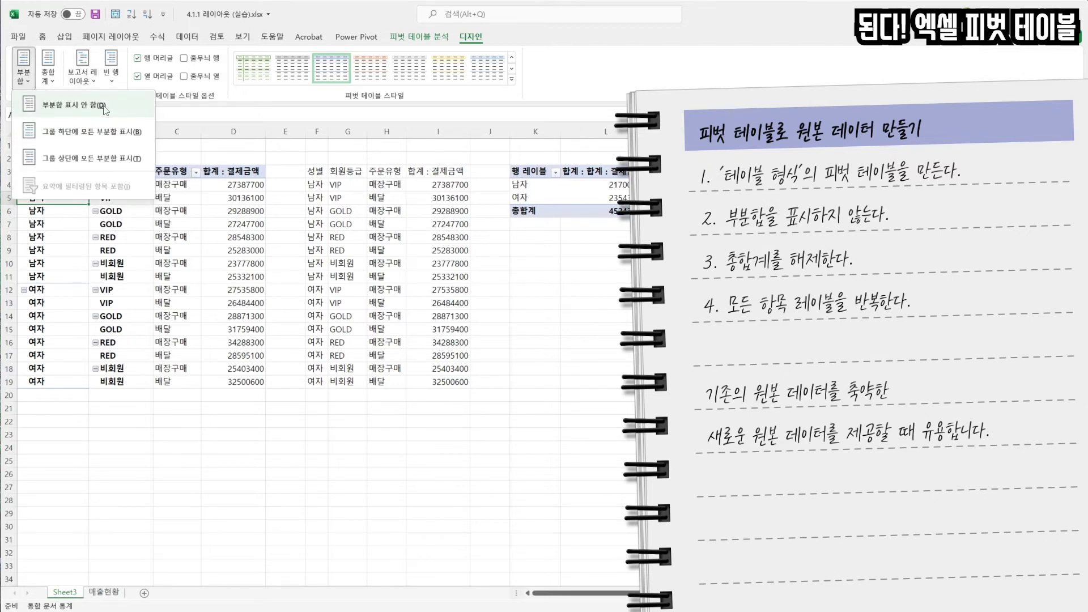
{"action": "left_click", "coordinate": [48, 75]}
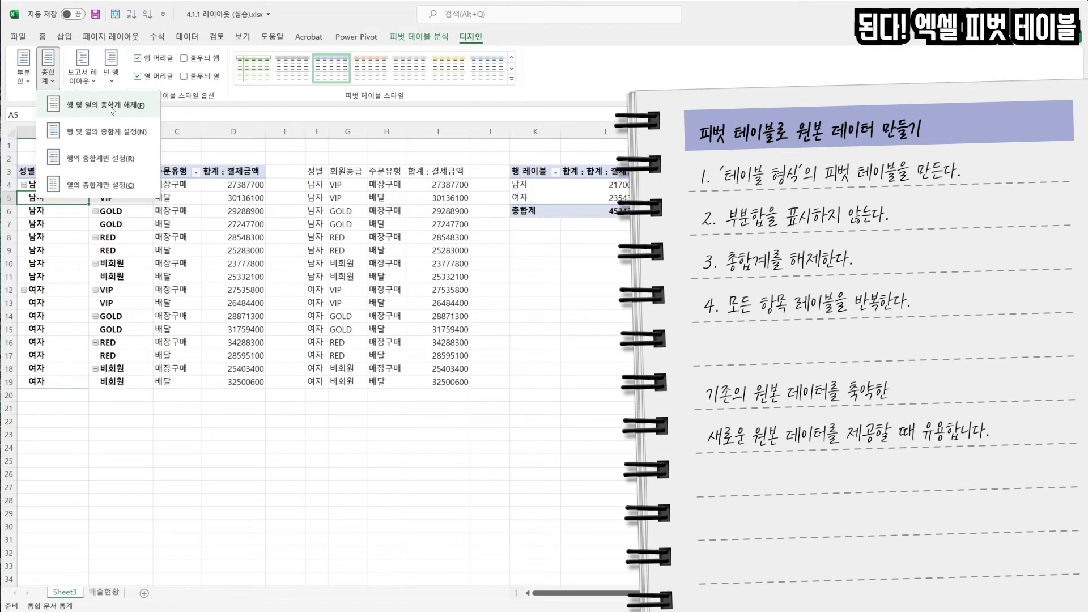
{"action": "left_click", "coordinate": [149, 274]}
{"action": "left_click_drag", "start_coordinate": [34, 171], "coordinate": [246, 382]}
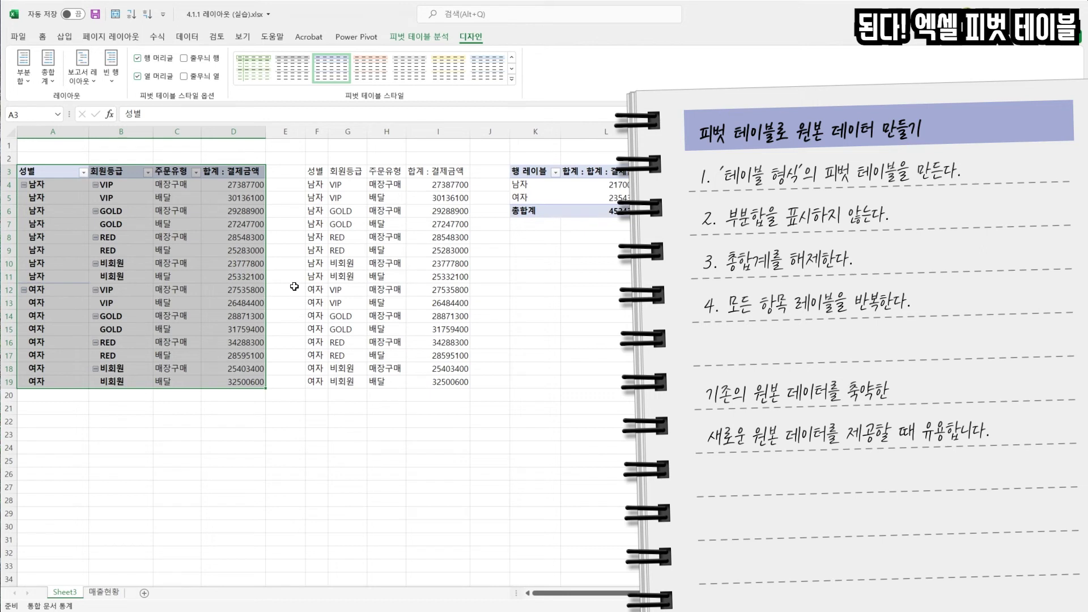
{"action": "left_click", "coordinate": [80, 79]}
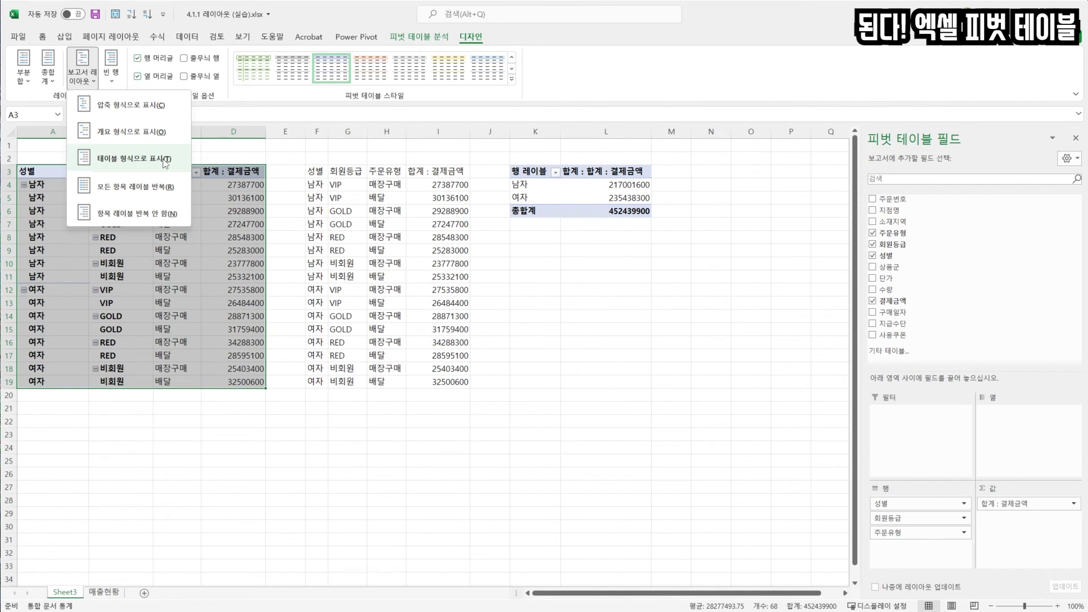
{"action": "left_click", "coordinate": [184, 277]}
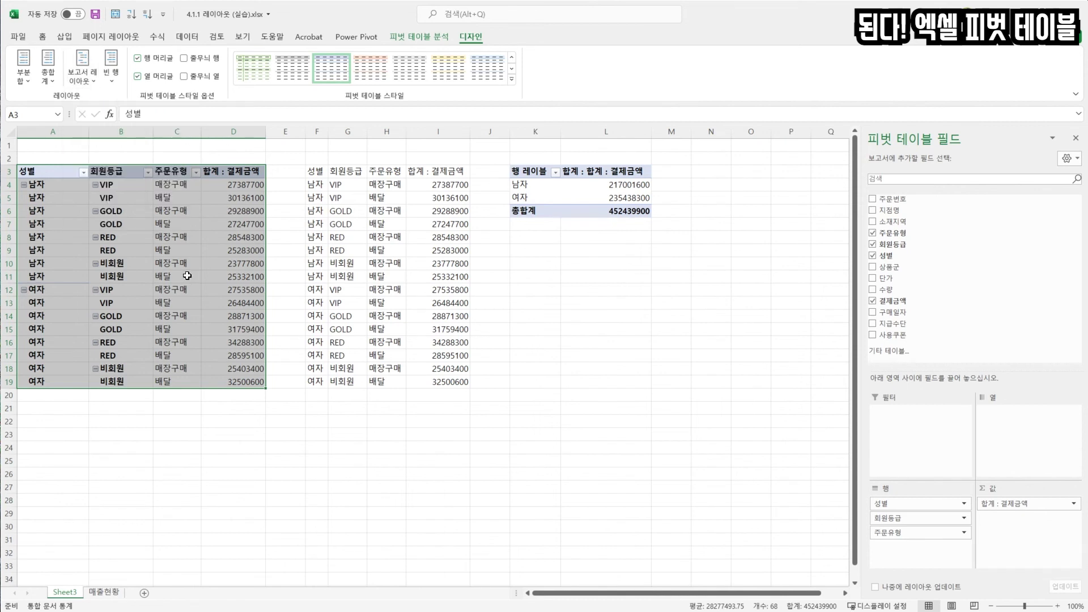